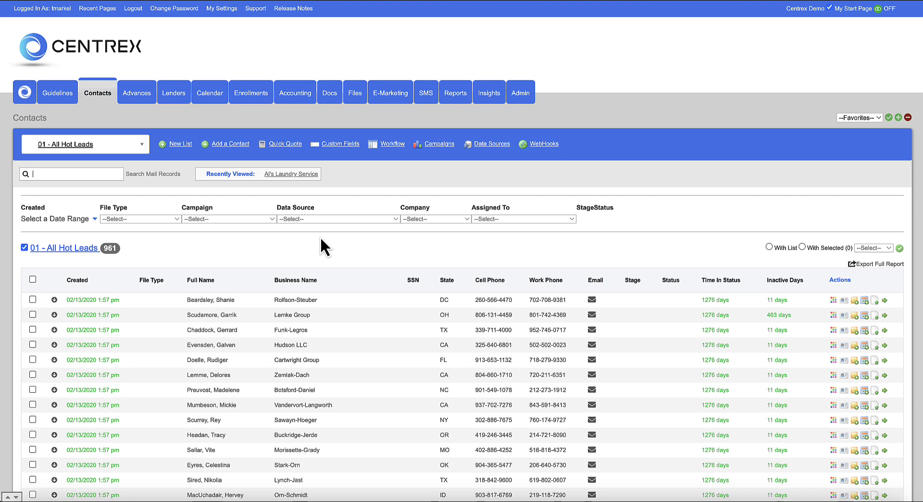
Open the PDF template "Application for Factoring" (template ID 211250) for editing from the document templates
left_click(330, 99)
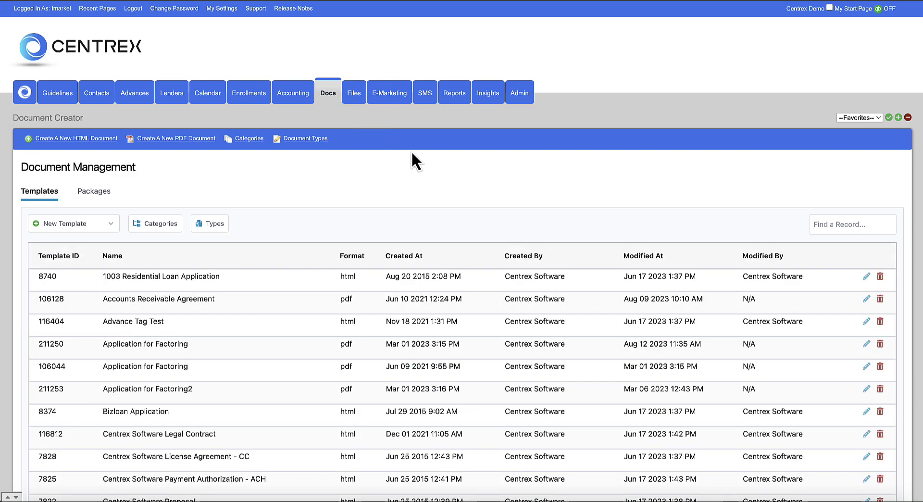
scroll(422, 165, "down", 1)
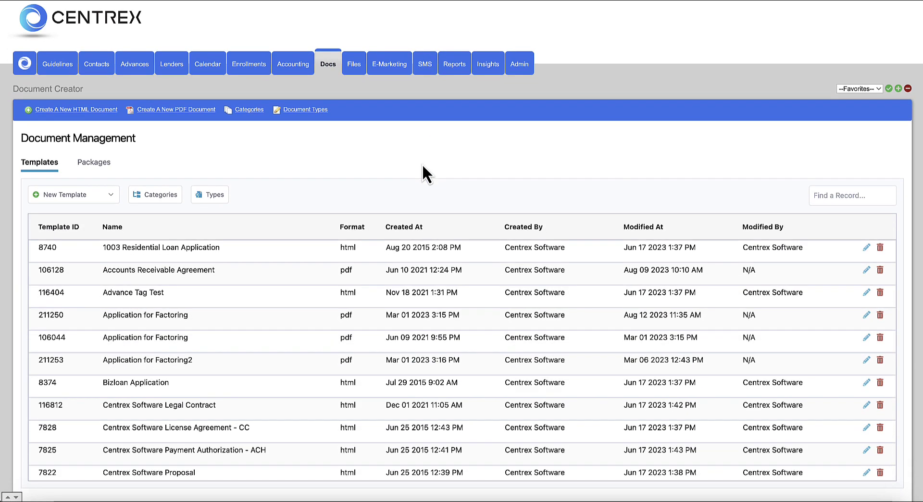
scroll(422, 163, "down", 1)
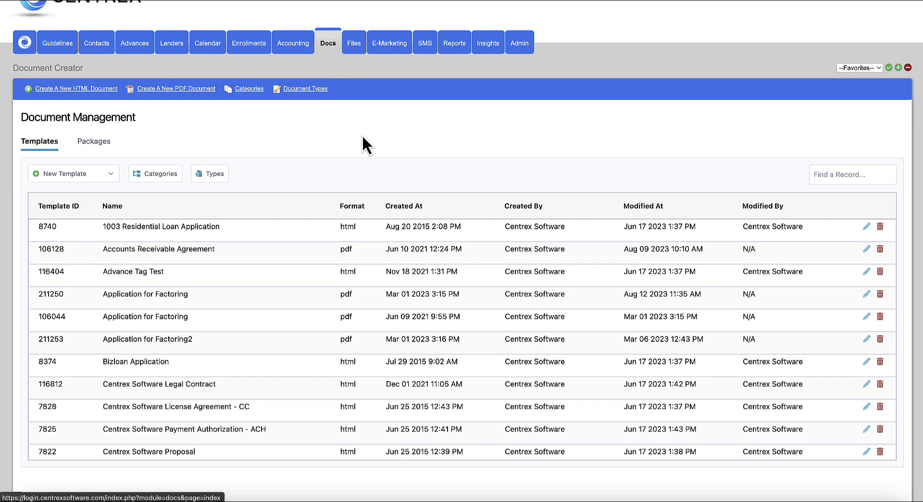
scroll(362, 134, "up", 1)
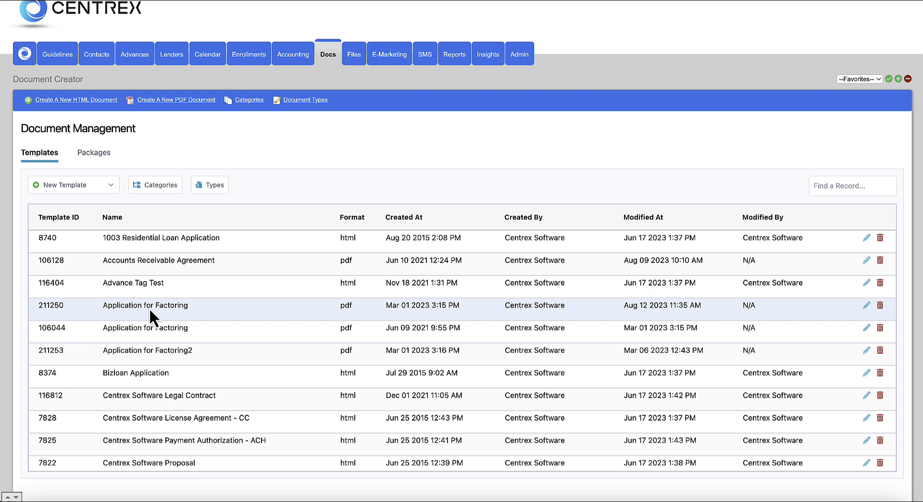
left_click(865, 306)
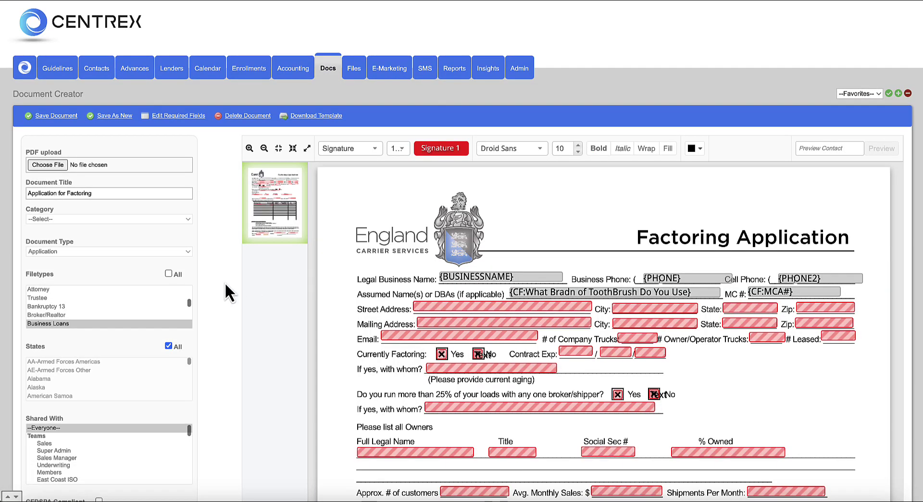
Examine the template's settings, the available field types and the custom-field tag on the Assumed Name(s) line
scroll(224, 282, "down", 2)
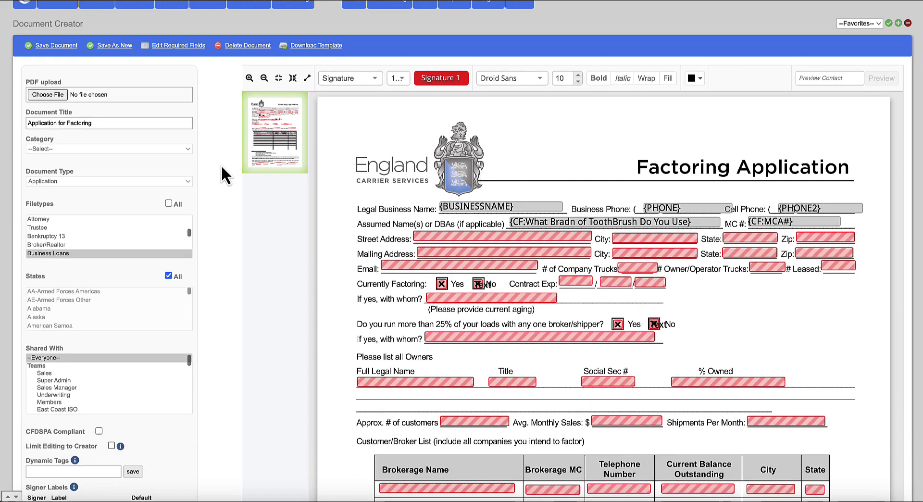
scroll(218, 216, "up", 1)
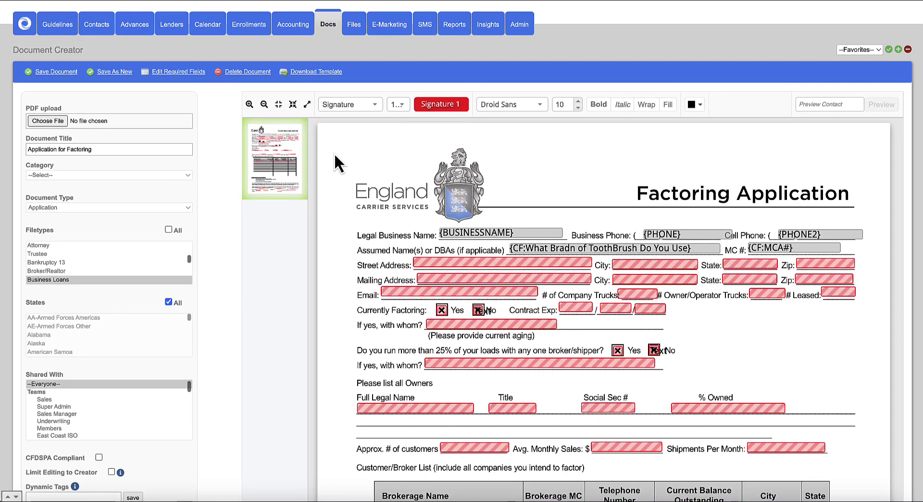
left_click(374, 105)
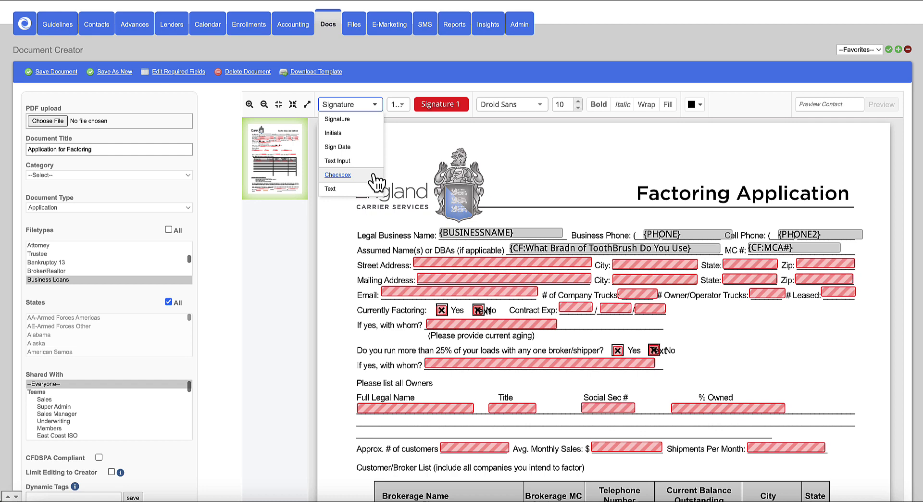
left_click(569, 127)
scroll(558, 205, "down", 1)
left_click(558, 211)
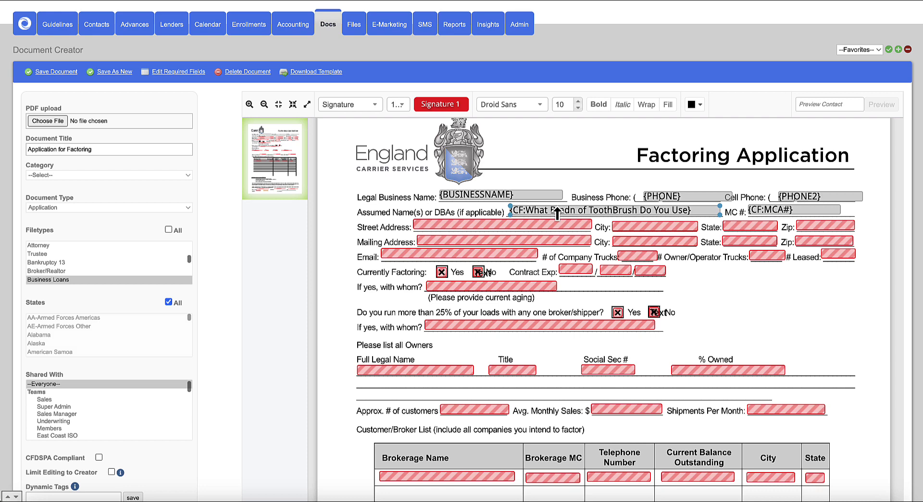
Place a Text Input field for signer 1 beside the England Carrier Services logo, and delete it
left_click(379, 106)
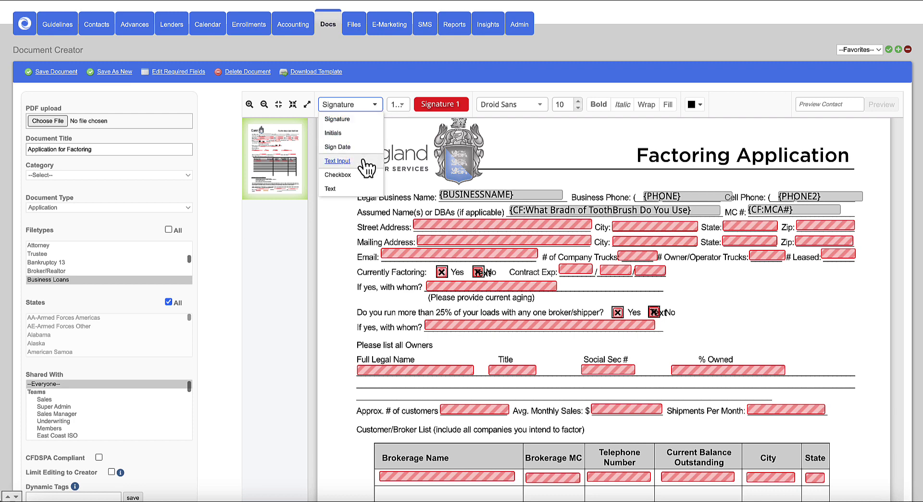
left_click(338, 161)
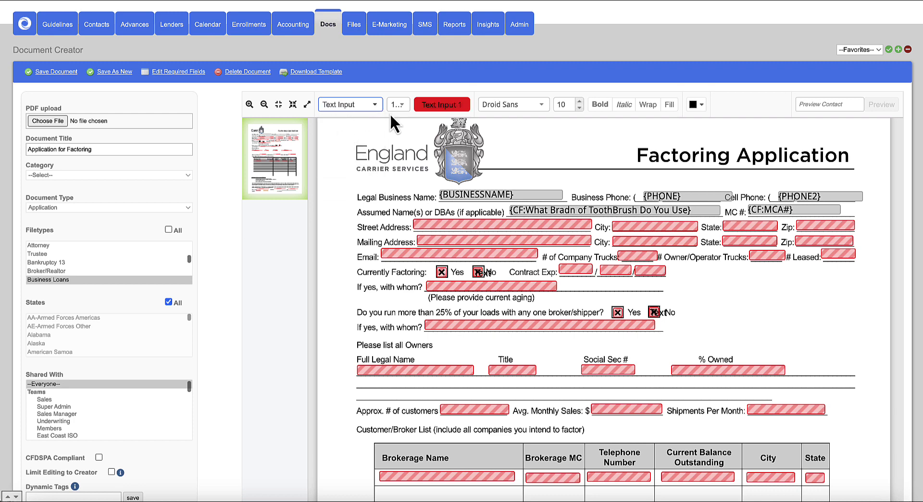
left_click_drag(437, 103, 581, 166)
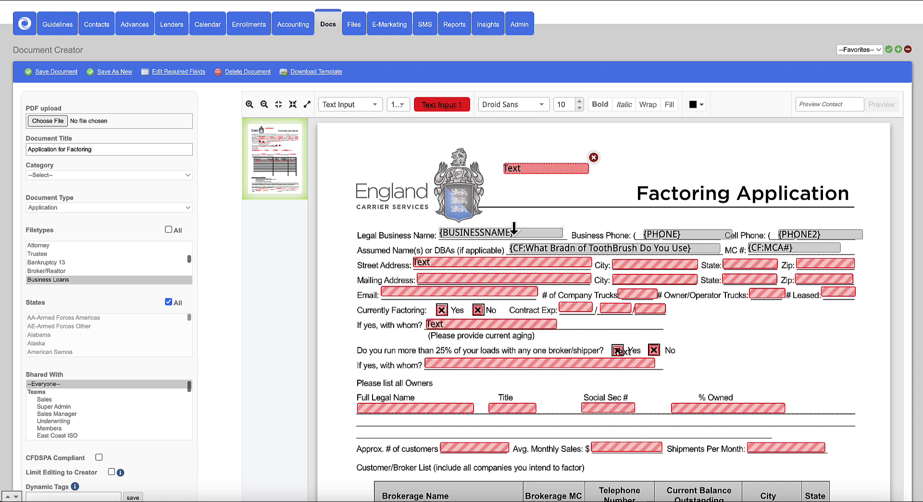
left_click(526, 293)
left_click(555, 170)
left_click(594, 158)
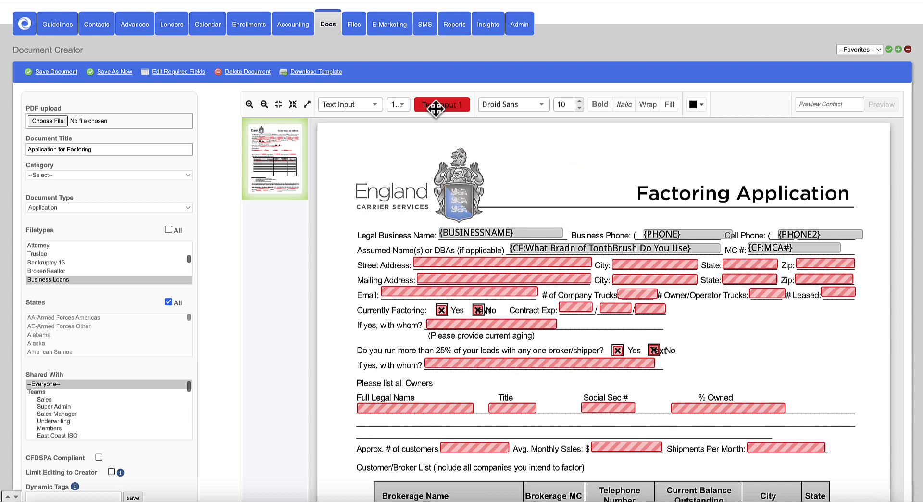
Place a Signature field for signer 1 beside the logo, enlarge it, and delete it
left_click(372, 106)
left_click(368, 120)
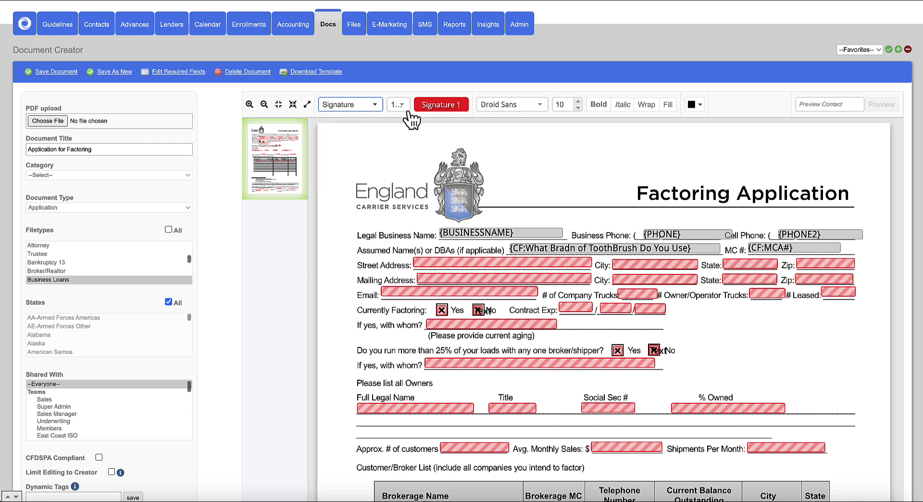
left_click_drag(423, 106, 517, 169)
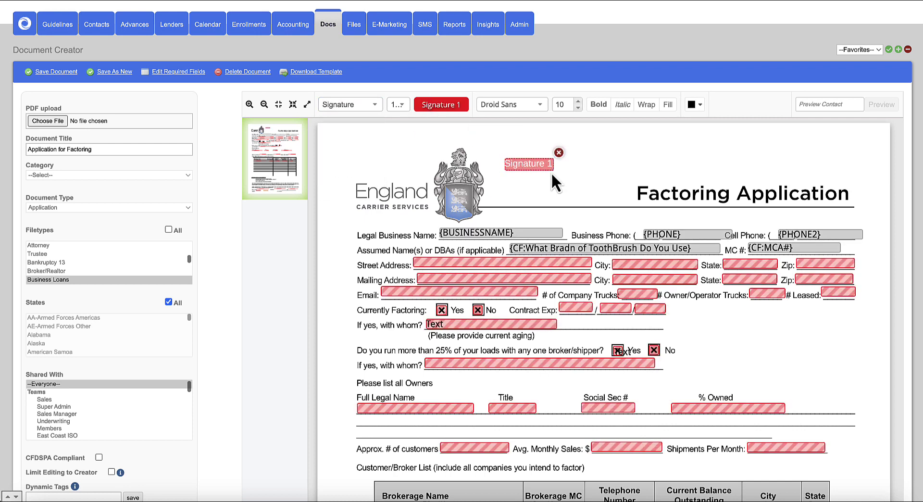
left_click(585, 158)
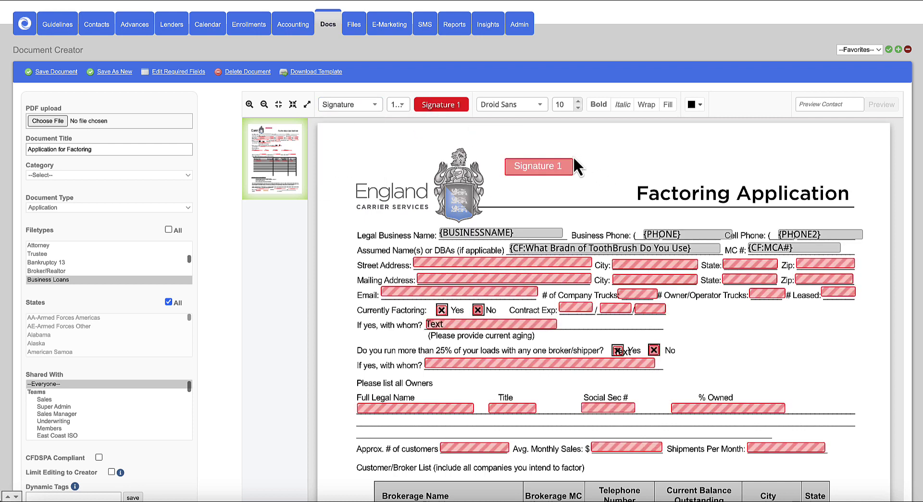
left_click(567, 163)
left_click(577, 152)
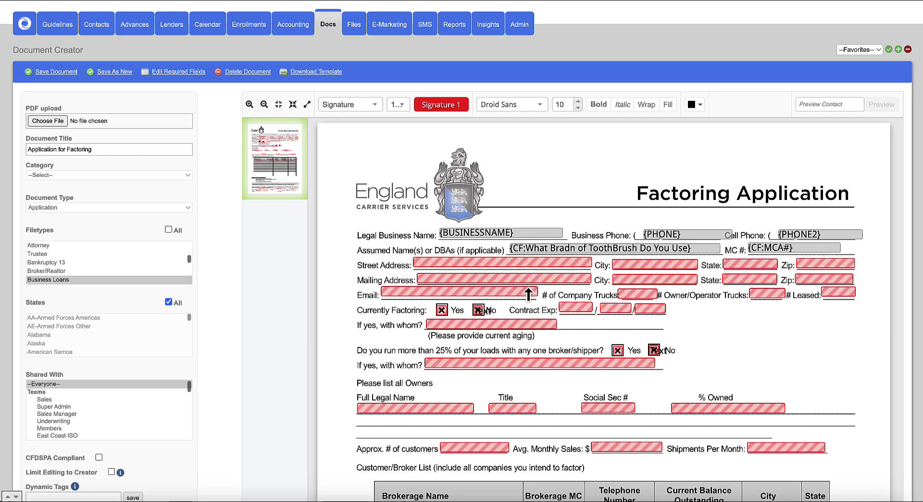
Review the signature fields at the end of the form, the signer labels and the available signer numbers
scroll(528, 288, "down", 10)
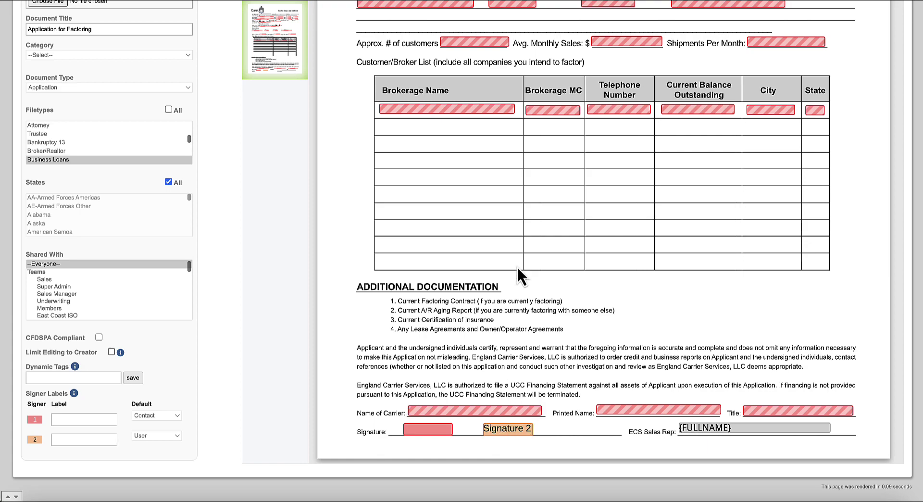
scroll(517, 267, "up", 4)
scroll(517, 267, "up", 5)
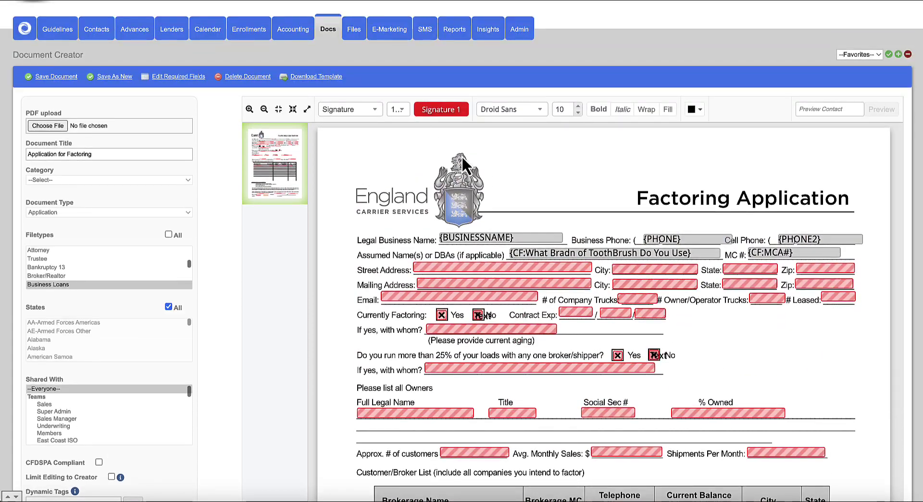
left_click(400, 109)
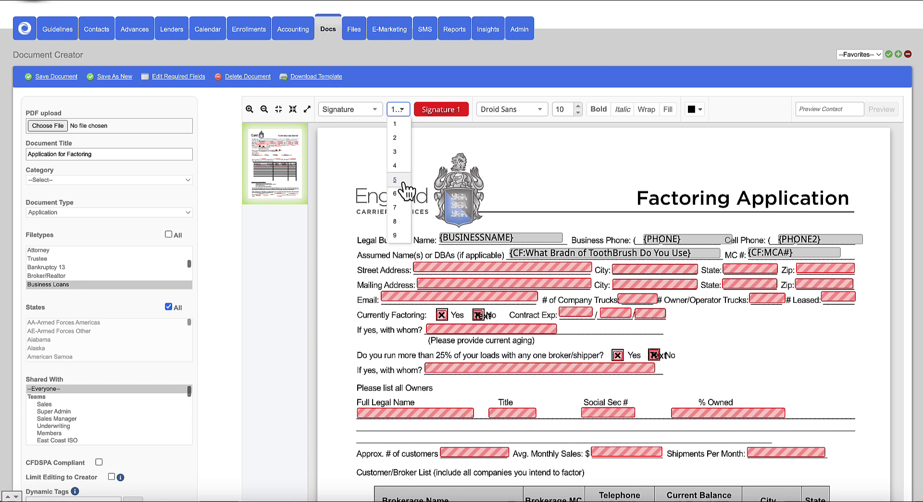
left_click(514, 157)
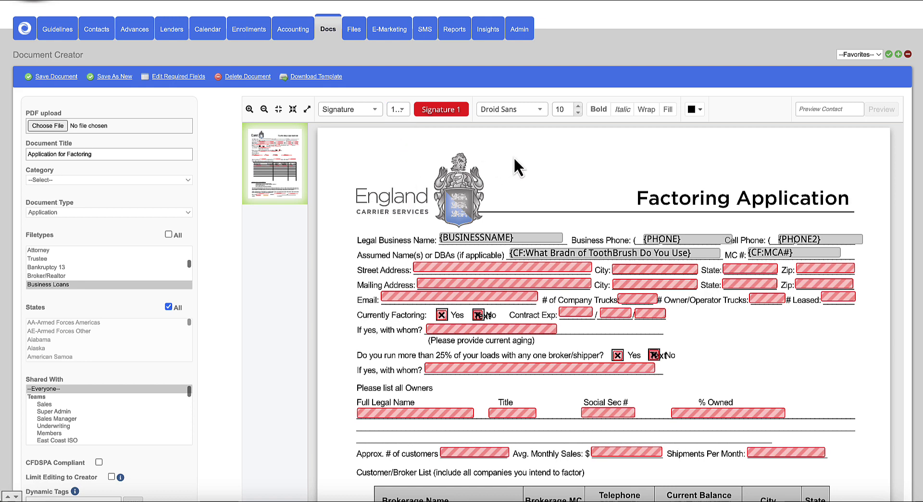
scroll(509, 239, "down", 5)
scroll(509, 238, "up", 5)
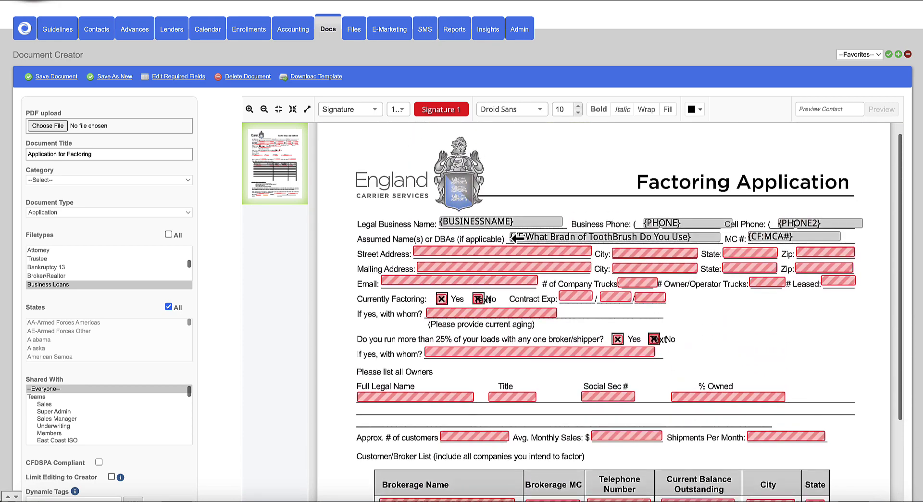
Inspect the properties of the custom-field tag on the Assumed Name(s) line and review the template's settings
double_click(524, 239)
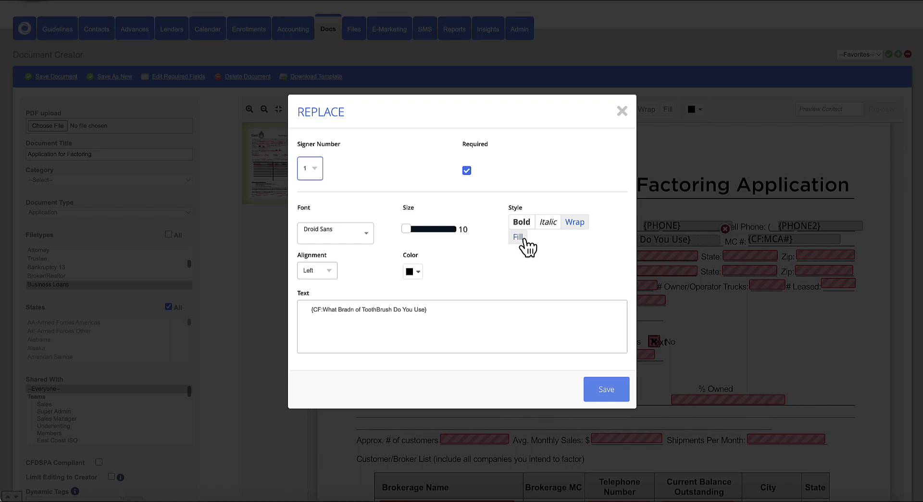
left_click(622, 111)
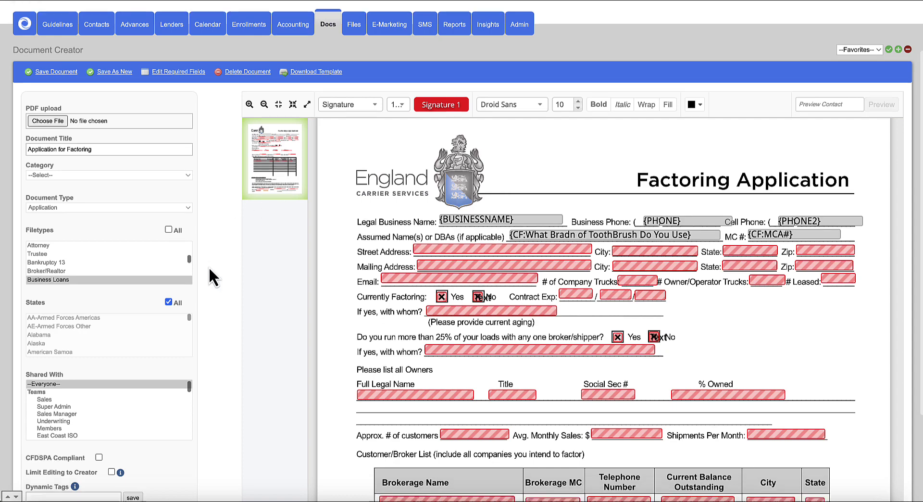
scroll(208, 266, "down", 3)
scroll(209, 266, "up", 2)
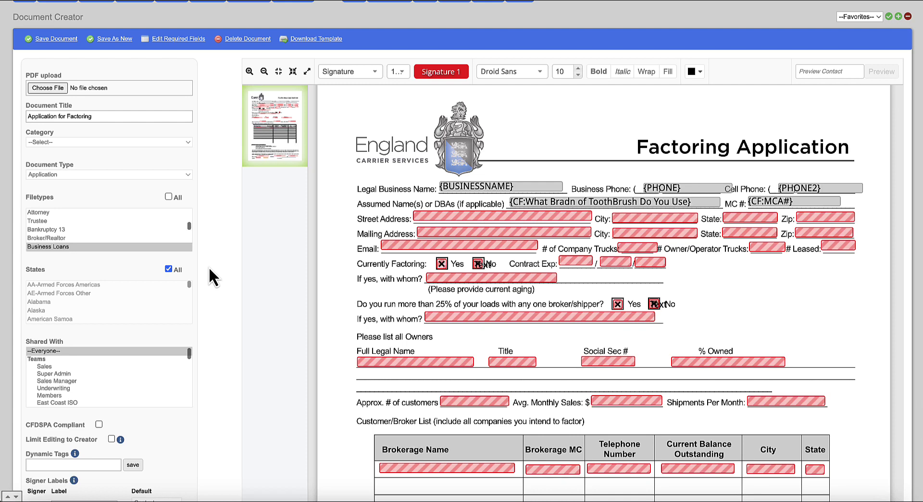
scroll(209, 266, "up", 2)
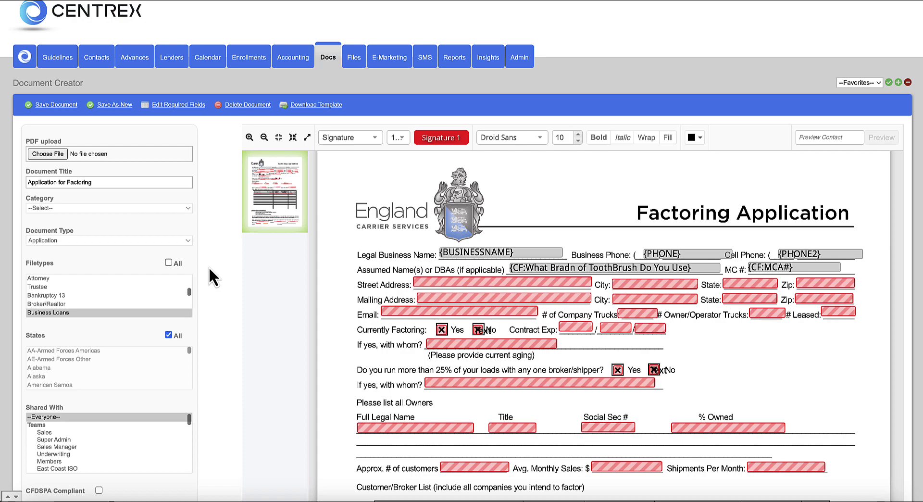
Return to document management and look through the document packages and the templates
left_click(328, 62)
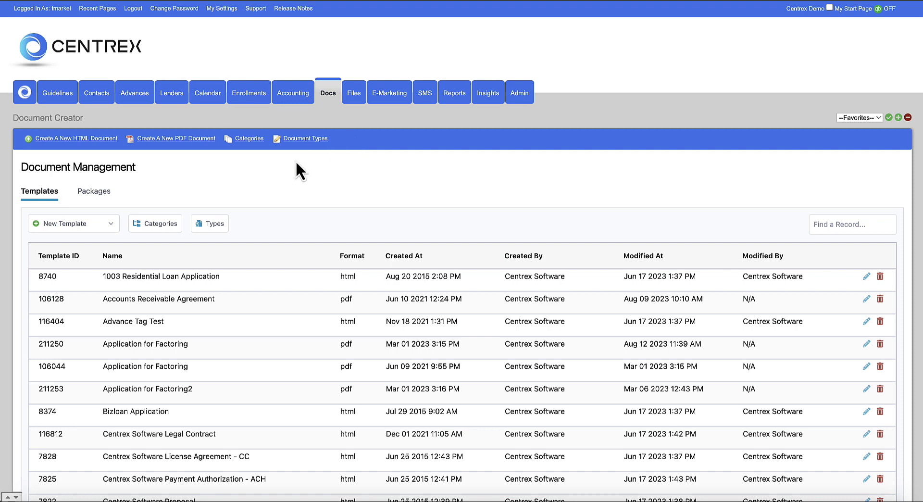
left_click(98, 192)
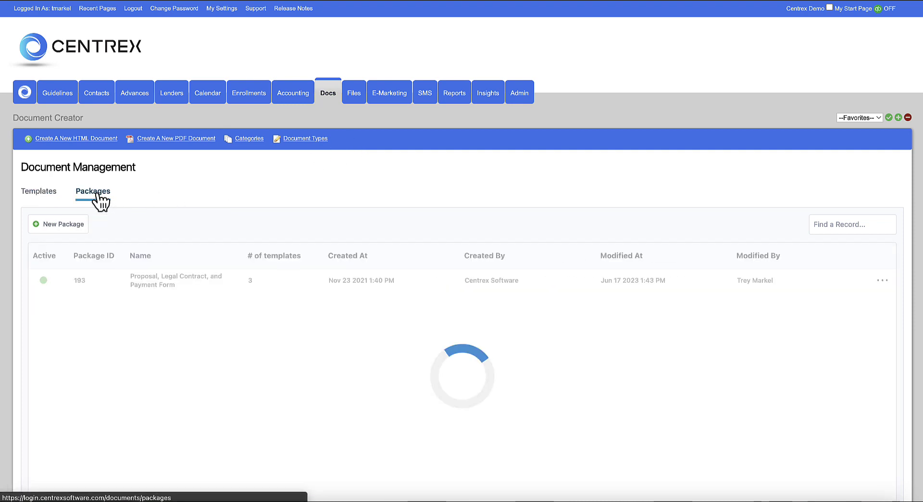
left_click(51, 193)
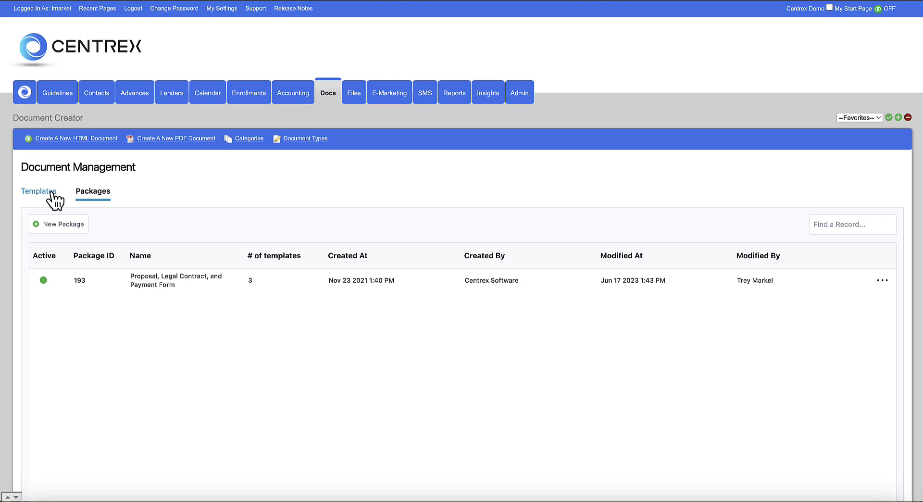
left_click(108, 192)
left_click(50, 195)
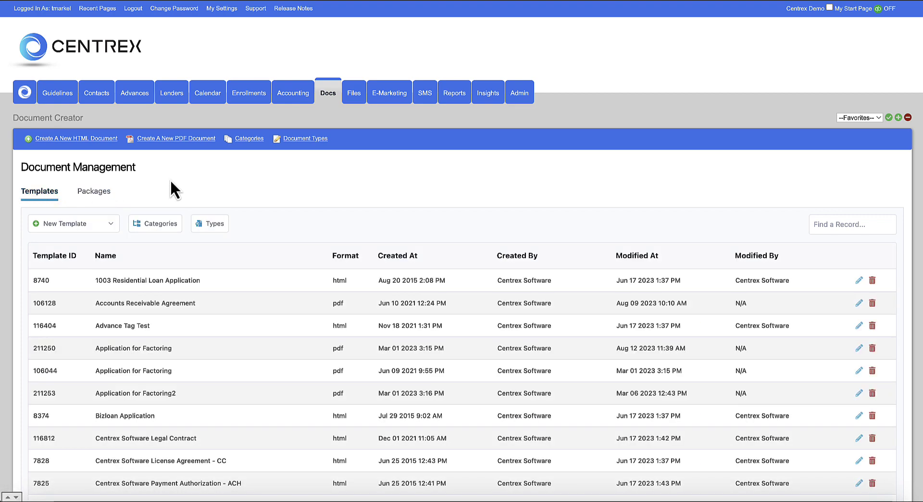
scroll(170, 179, "down", 1)
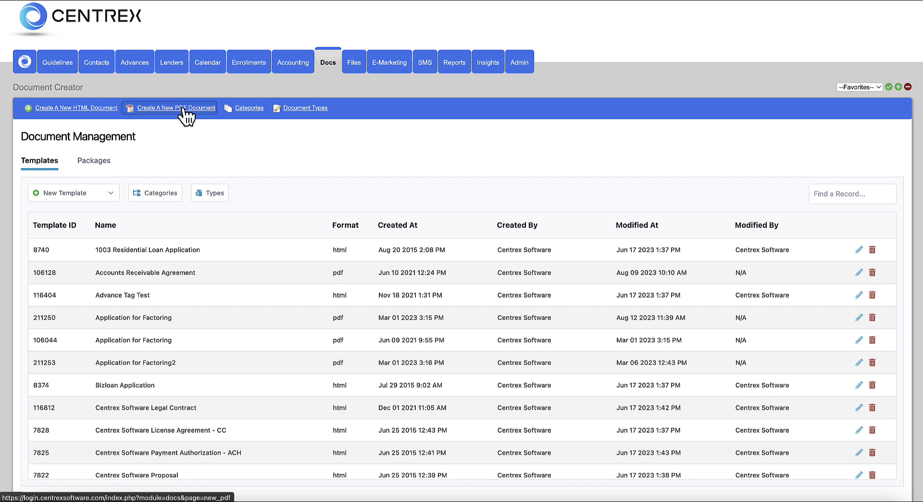
left_click(107, 162)
left_click(47, 163)
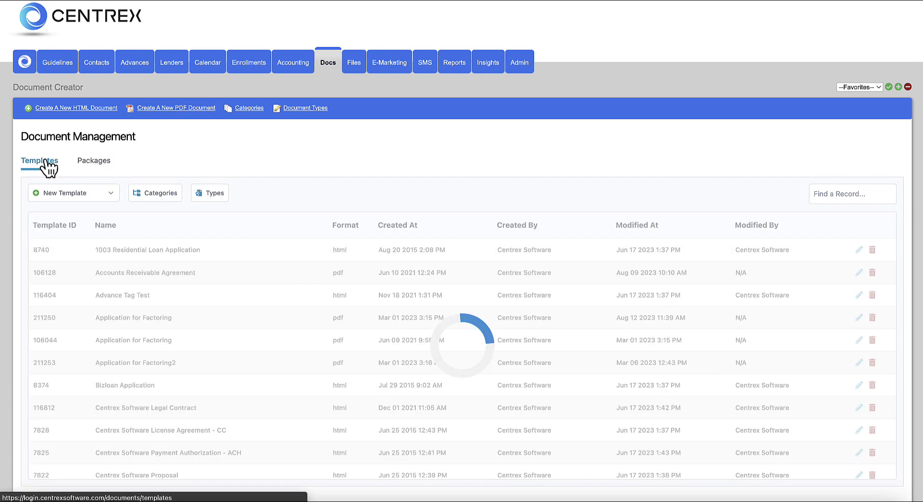
Open the client dashboard of the recently viewed contact Al's Laundry Service
left_click(97, 62)
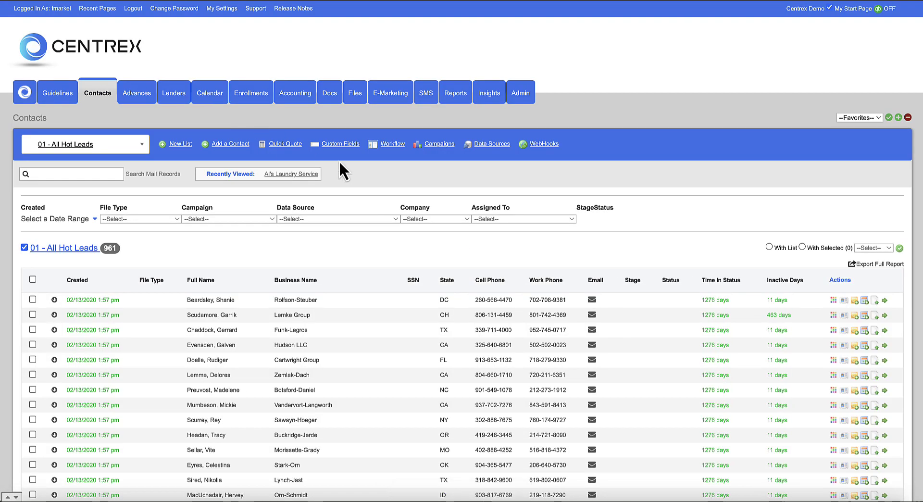
left_click(306, 174)
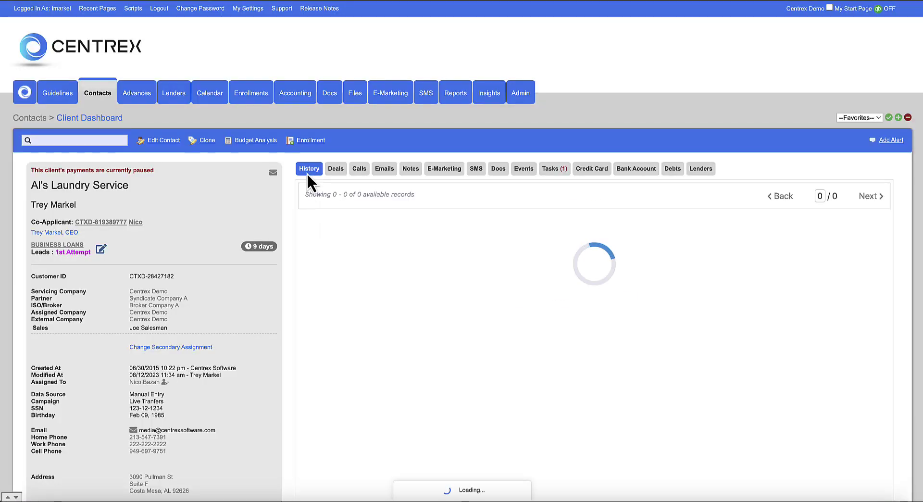
scroll(284, 214, "down", 1)
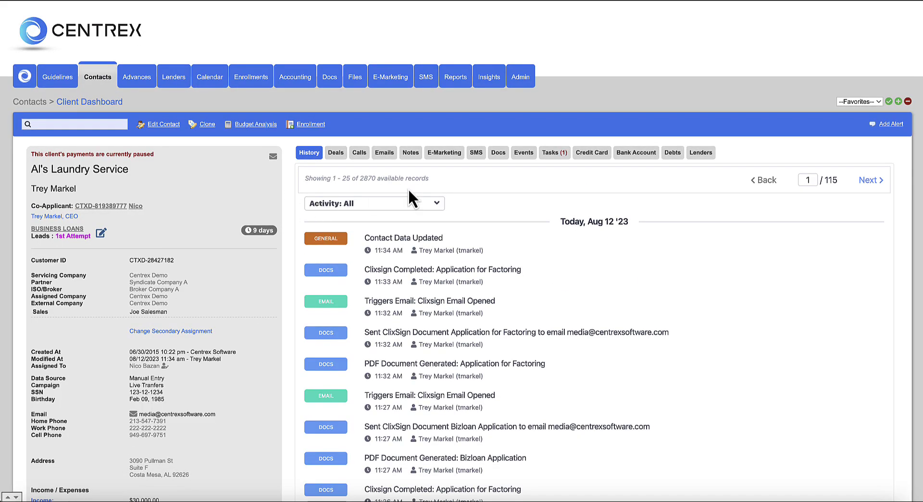
Review the client's generated documents, Clixsign documents and uploaded files
left_click(496, 154)
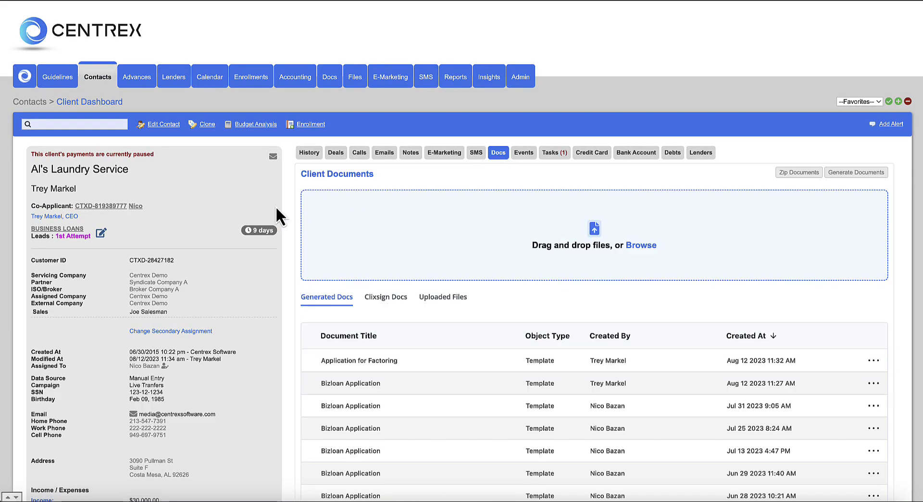
scroll(276, 209, "down", 3)
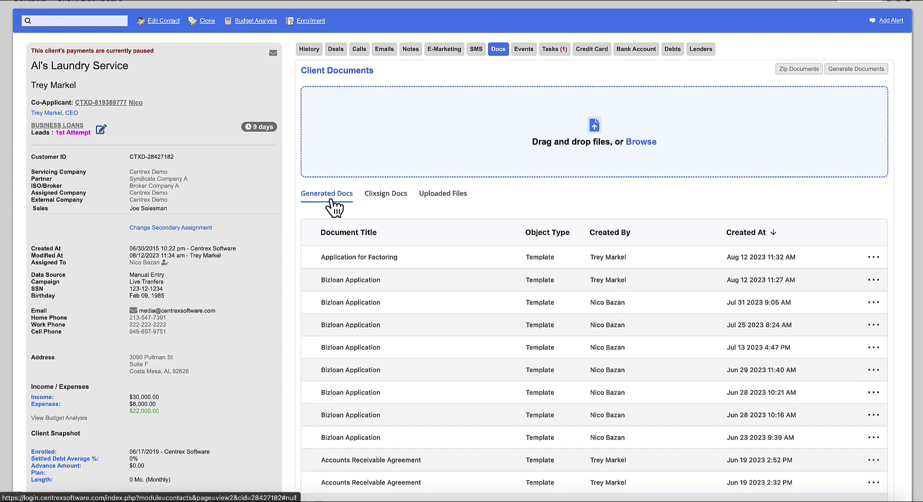
left_click(380, 199)
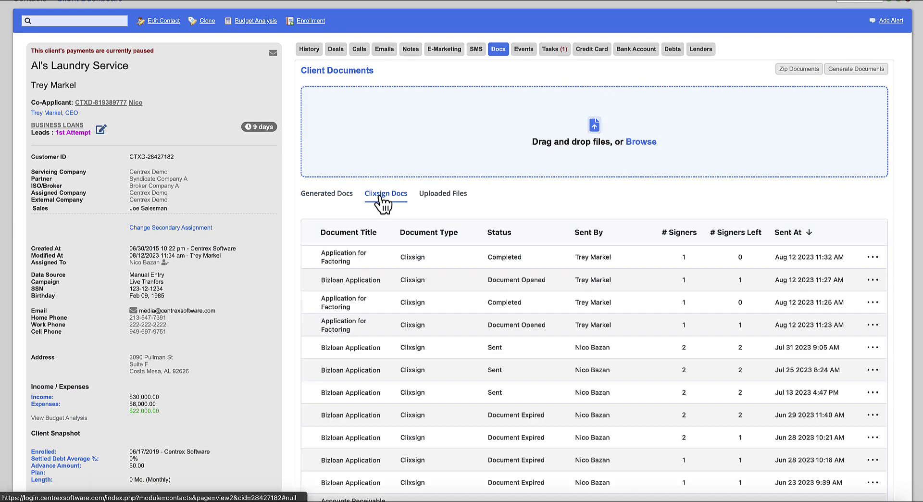
scroll(542, 192, "down", 1)
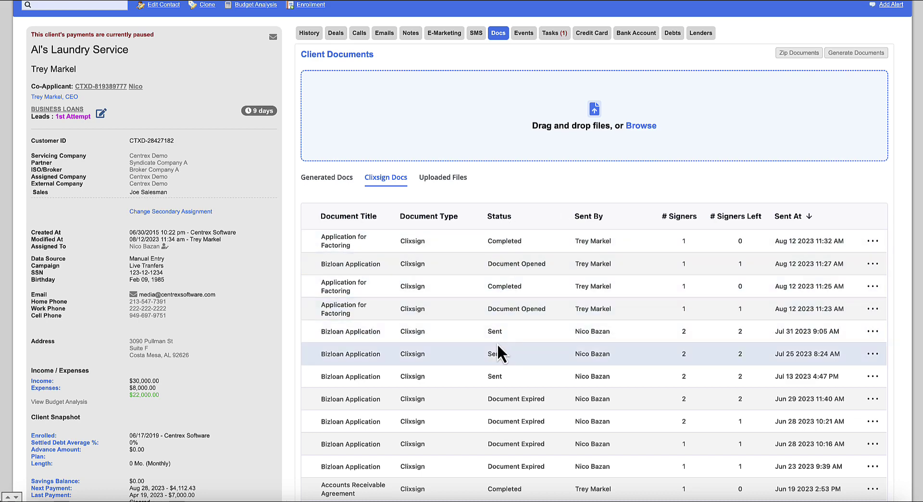
left_click(458, 182)
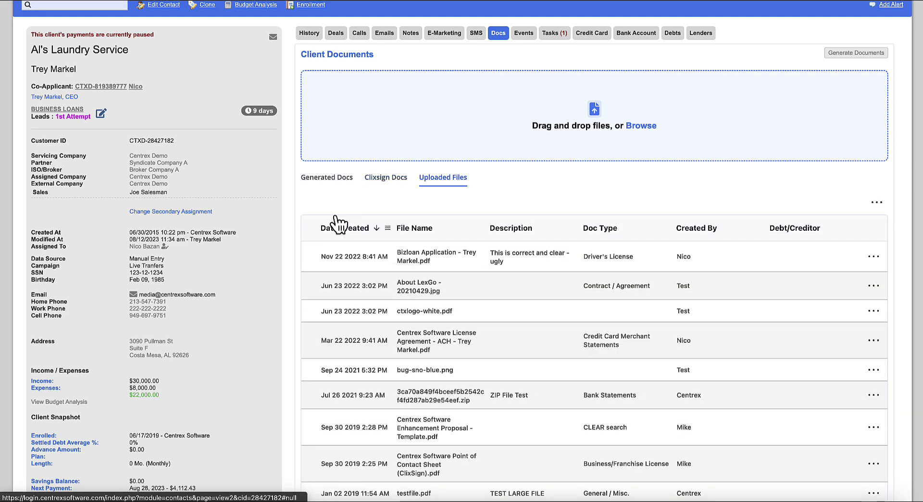
scroll(287, 219, "up", 3)
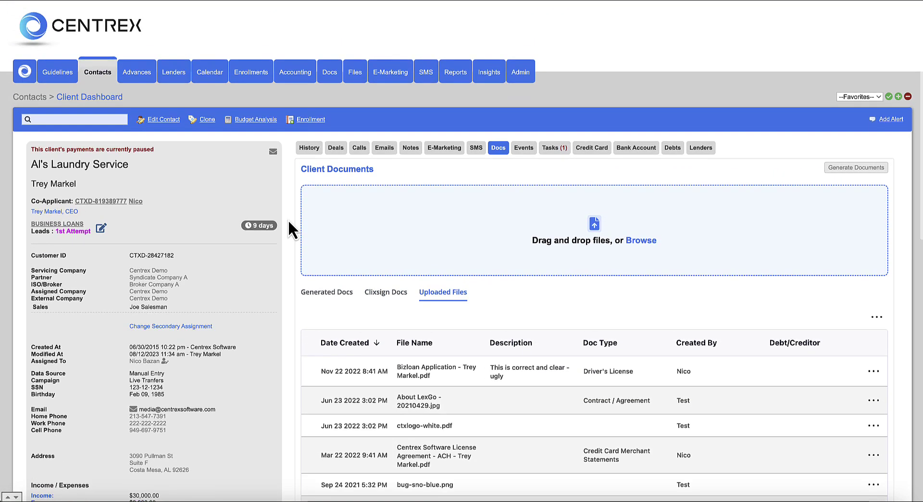
scroll(287, 219, "down", 1)
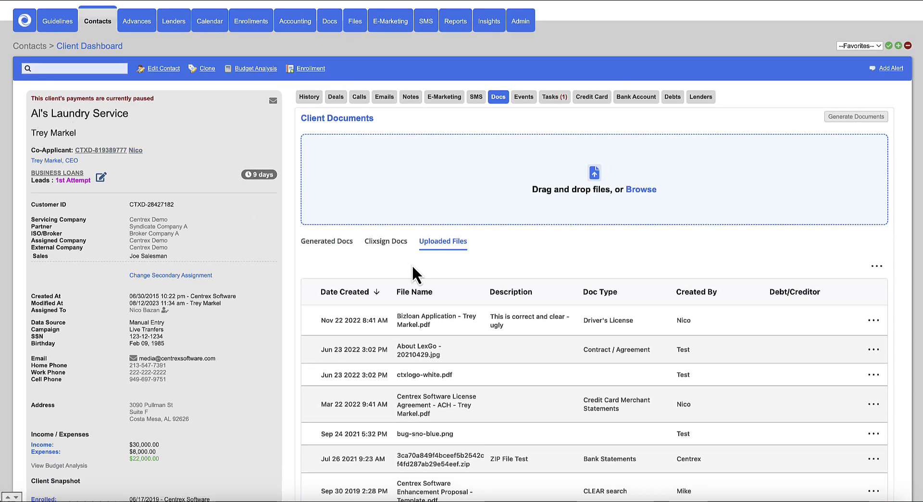
Generate a document for the client from the Application for Factoring template, set to be sent to Clixsign after creation
left_click(846, 119)
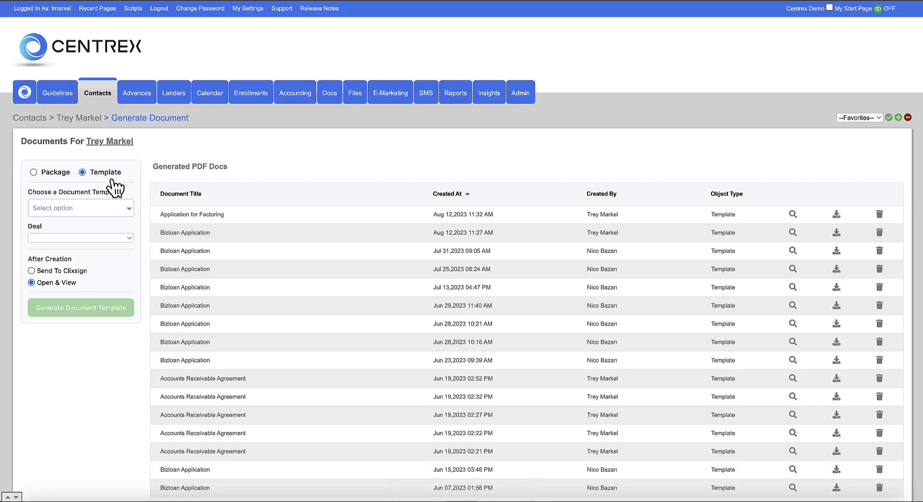
left_click(33, 172)
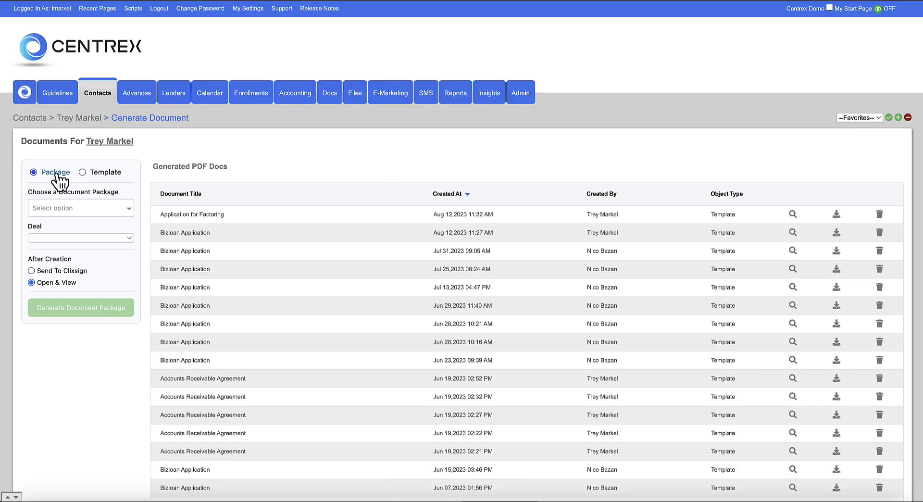
left_click(82, 172)
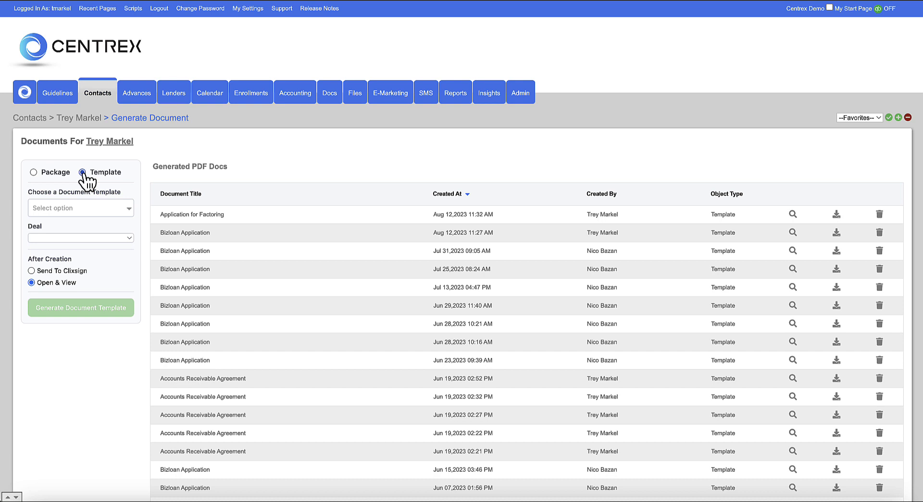
left_click(87, 207)
left_click(90, 295)
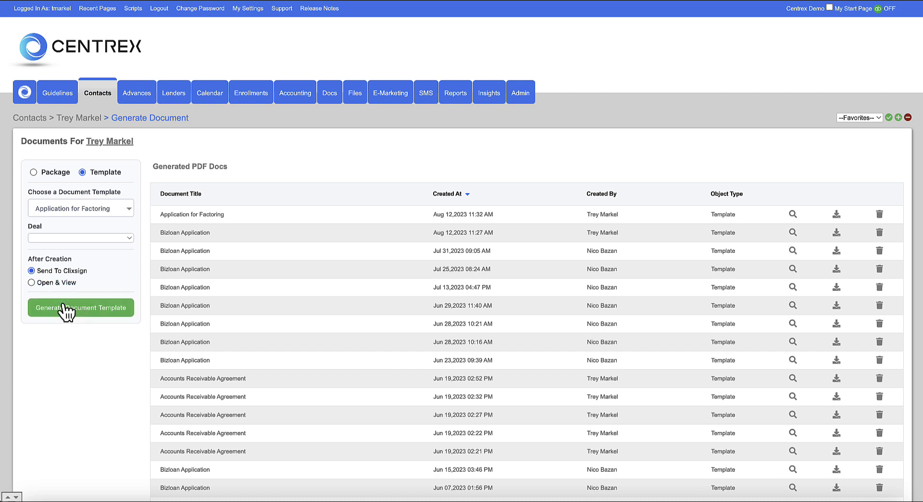
left_click(65, 309)
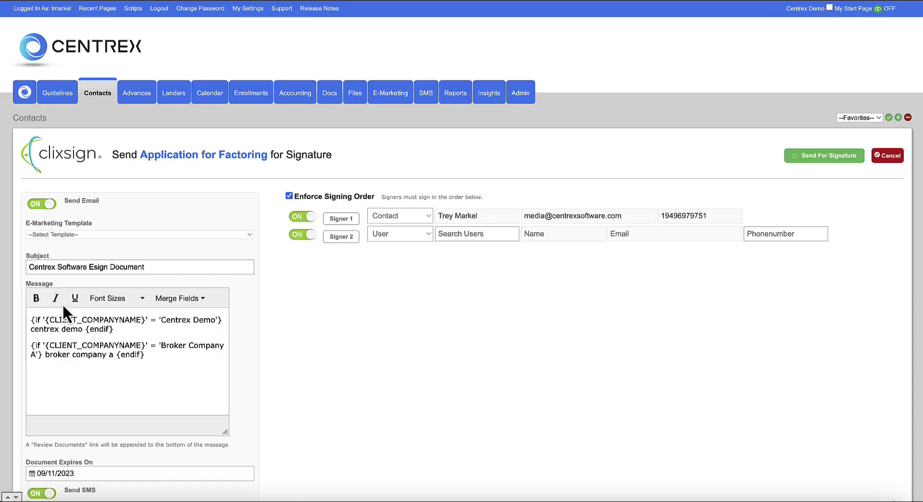
Check the email and text message options for the signature request, including the available from numbers, and turn off Send SMS
scroll(286, 291, "down", 3)
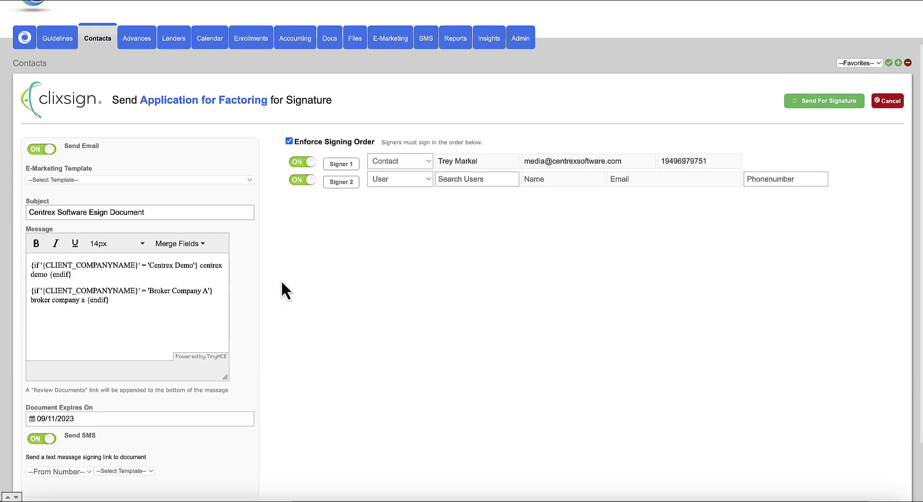
scroll(286, 291, "down", 2)
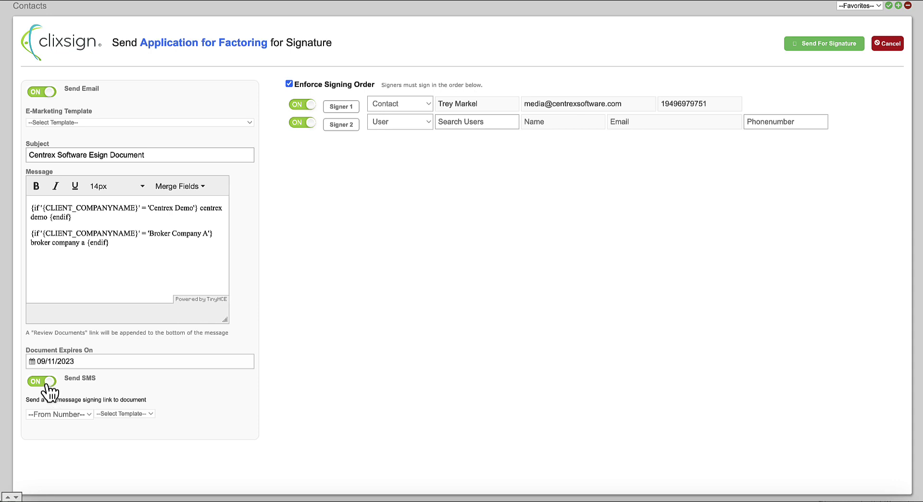
left_click(70, 414)
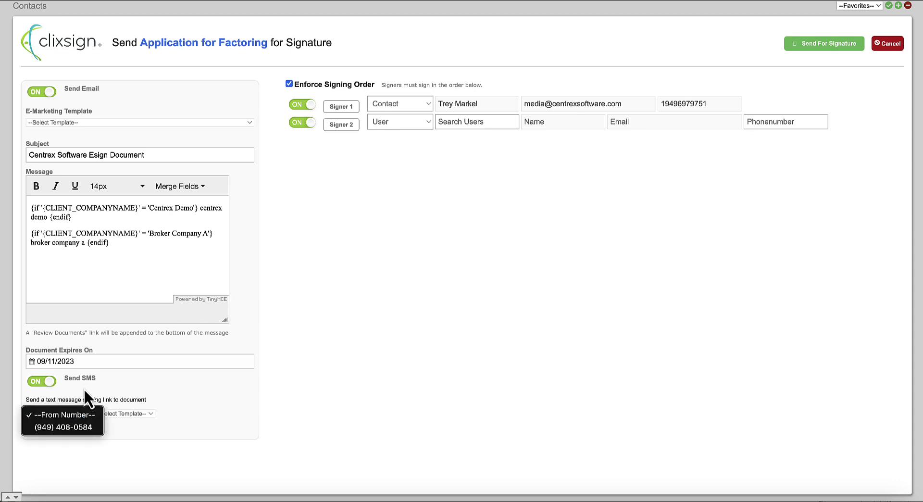
left_click(114, 422)
left_click(50, 382)
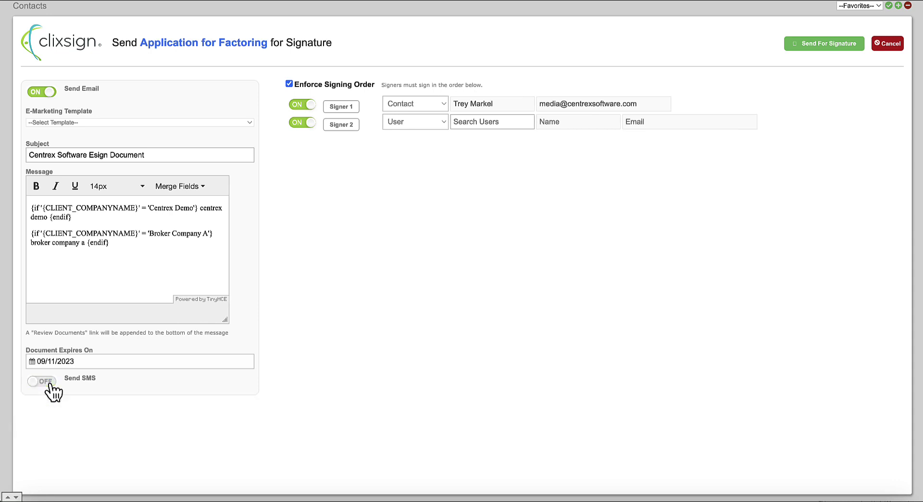
Turn off Signer 2 and send the Application for Factoring for signature to Signer 1 only
scroll(268, 291, "up", 3)
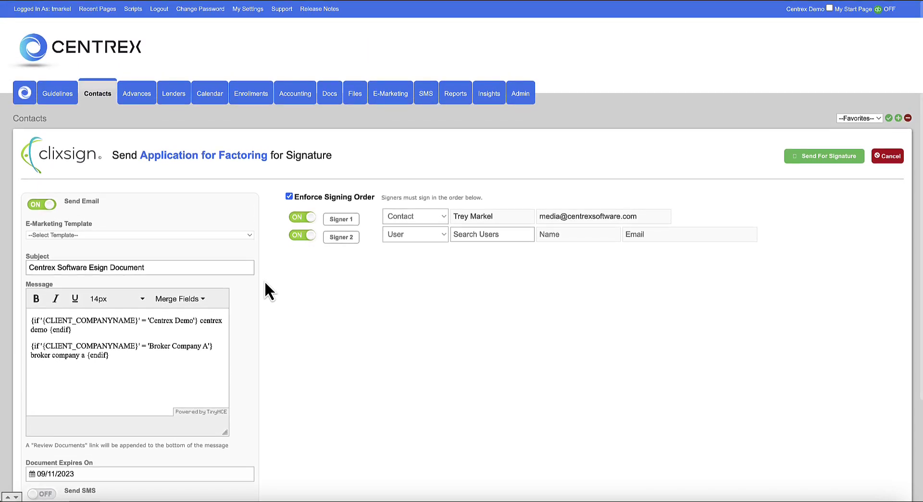
left_click(310, 236)
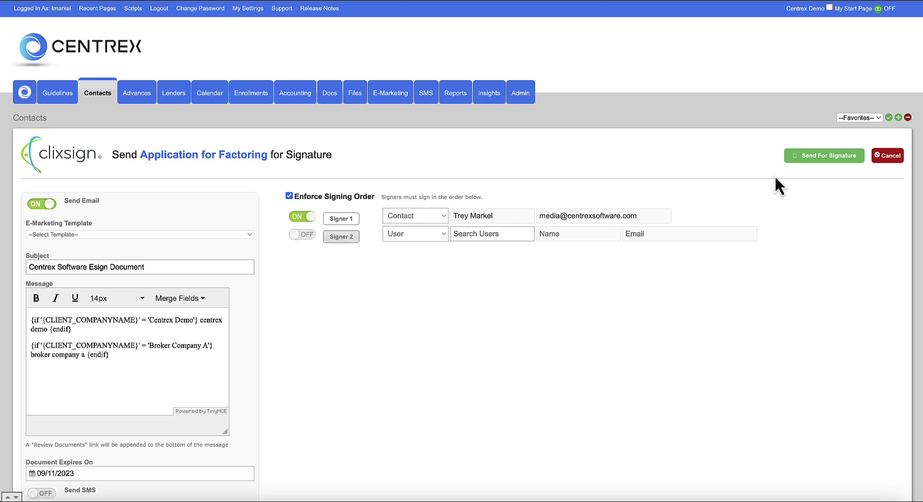
left_click(817, 166)
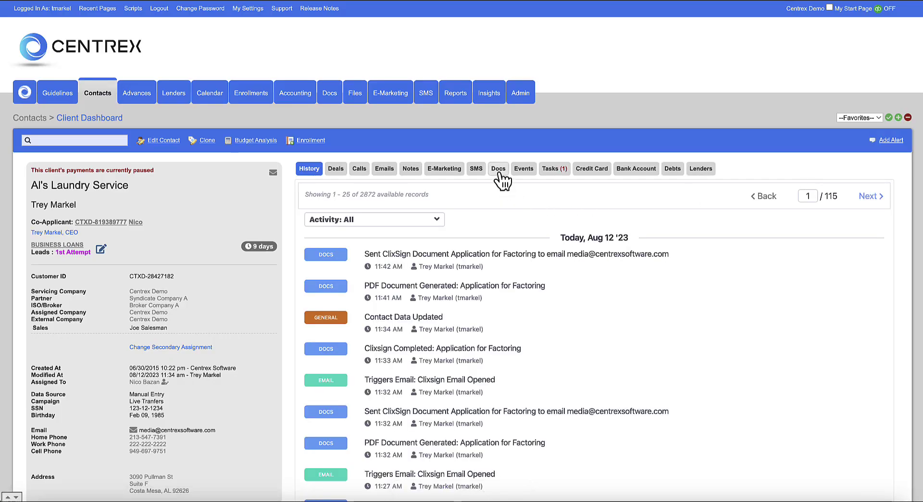
Check the status of the newly sent Application for Factoring among the client's Clixsign documents
left_click(498, 168)
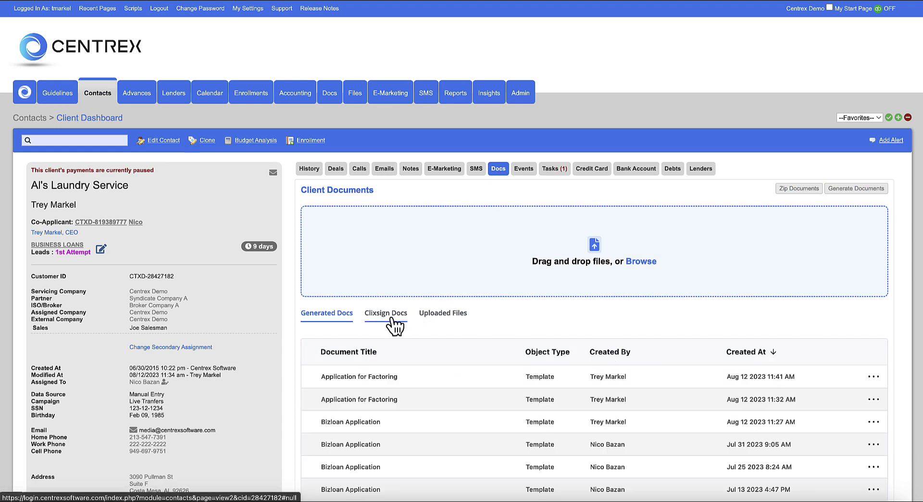
left_click(398, 318)
scroll(286, 356, "down", 1)
scroll(287, 360, "down", 1)
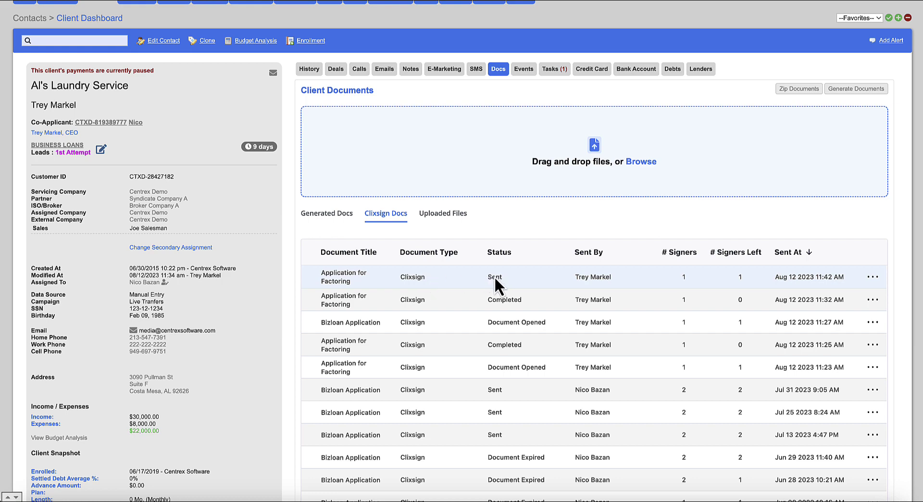
View the details of the newly sent Application for Factoring and resend the notification to its signer
left_click(872, 277)
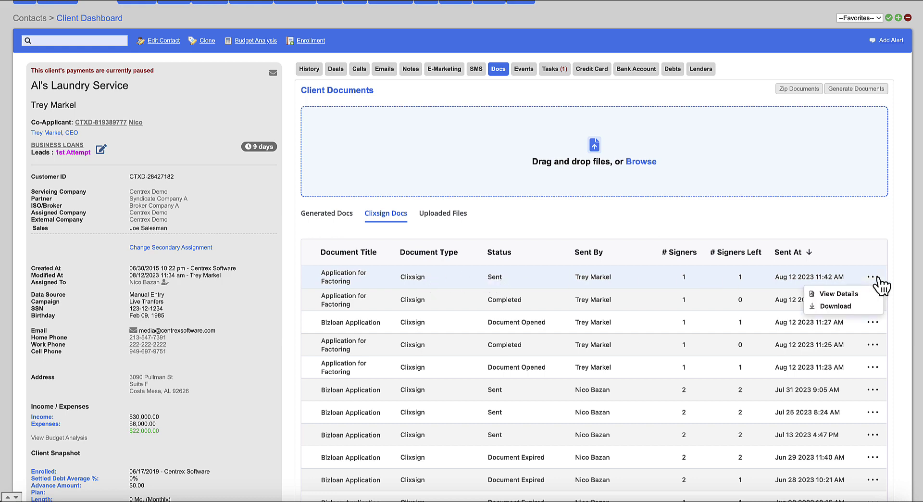
left_click(875, 294)
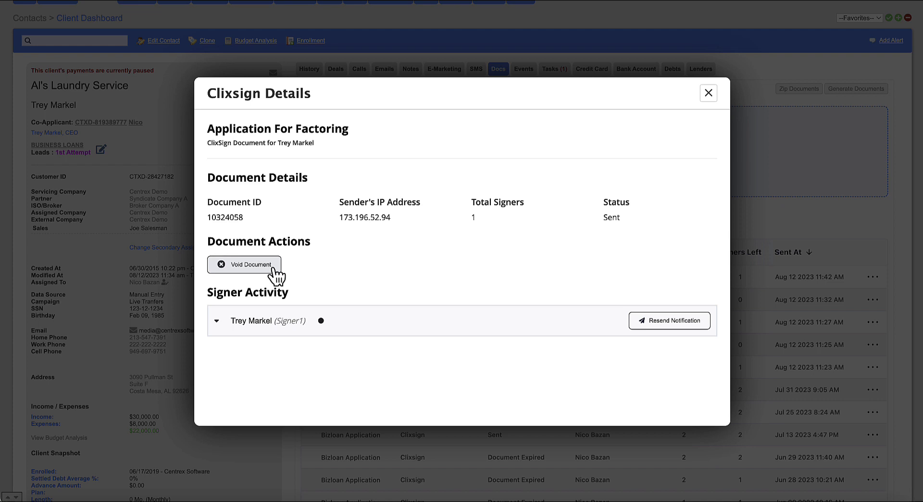
left_click(644, 323)
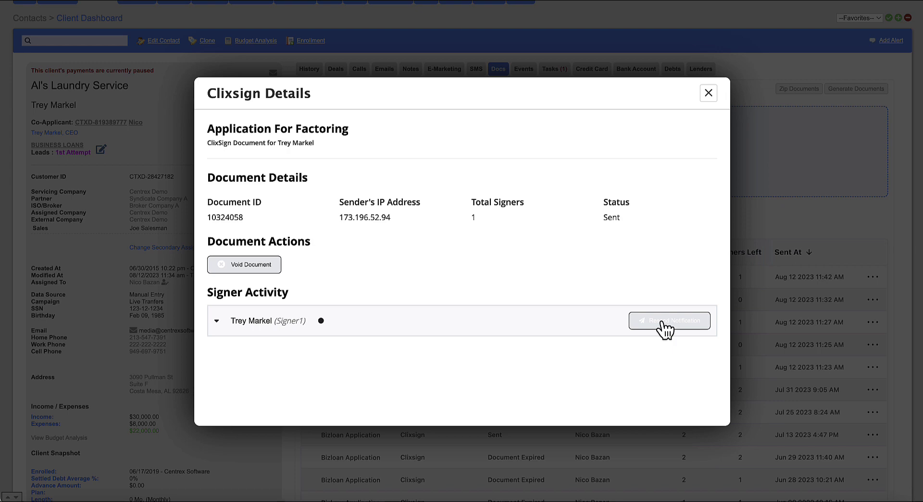
left_click(710, 95)
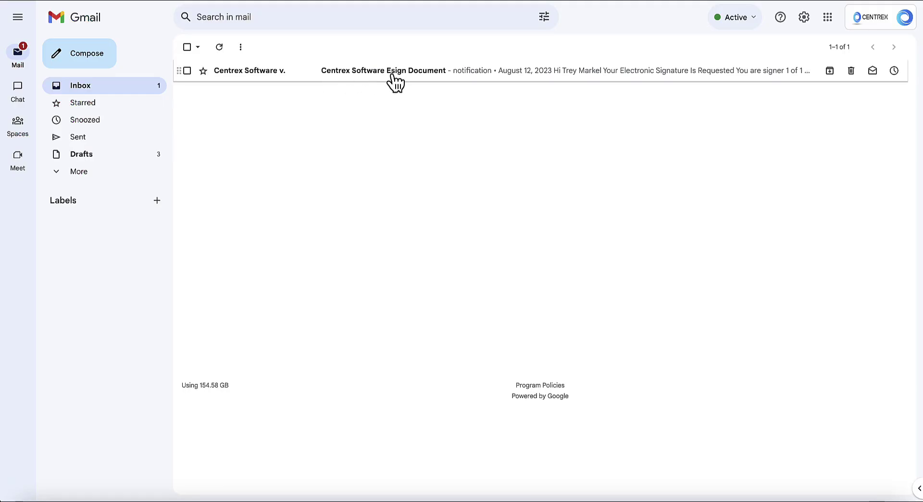
Open the Centrex Software Esign Document e-mail in Gmail, accept the electronic signature agreement and begin signing
left_click(371, 72)
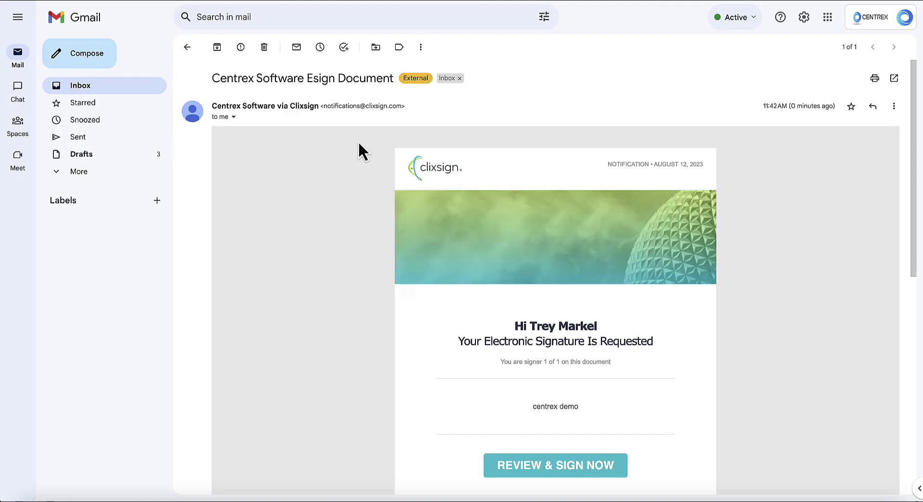
scroll(337, 269, "down", 3)
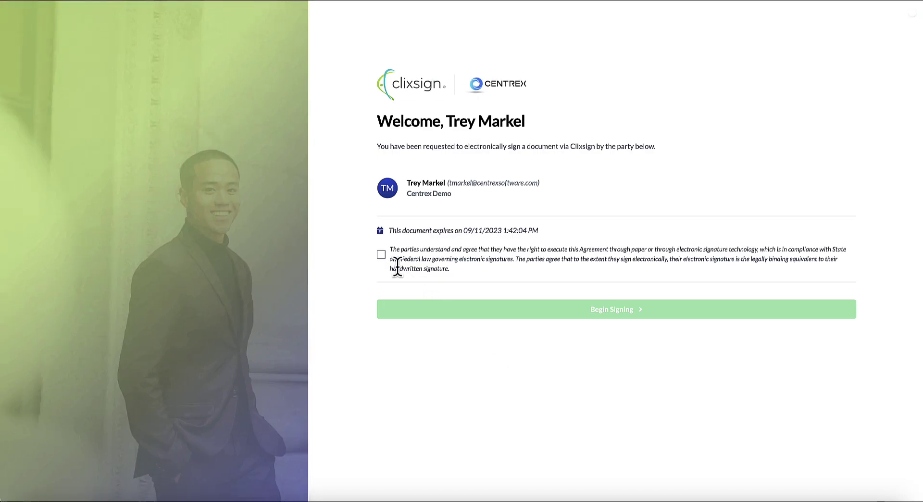
left_click(382, 258)
left_click(451, 310)
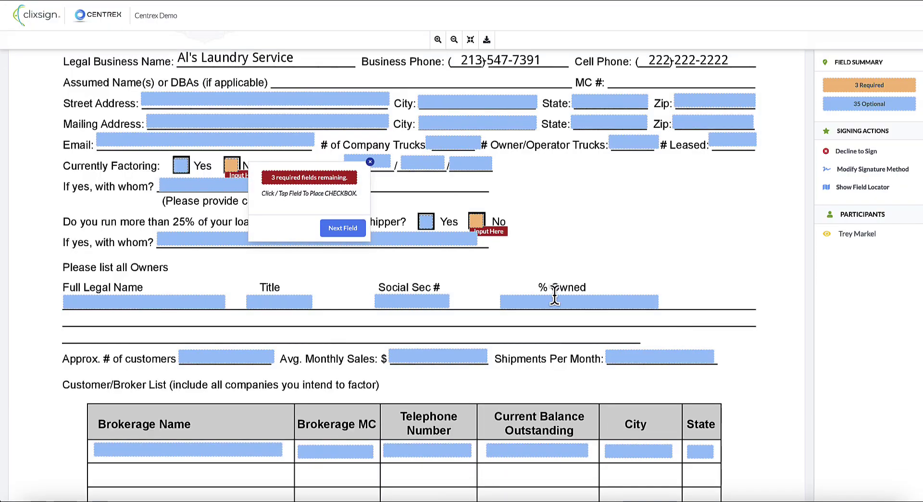
Mark No for Currently Factoring and for running more than 25% of loads with any one broker/shipper
scroll(555, 294, "up", 3)
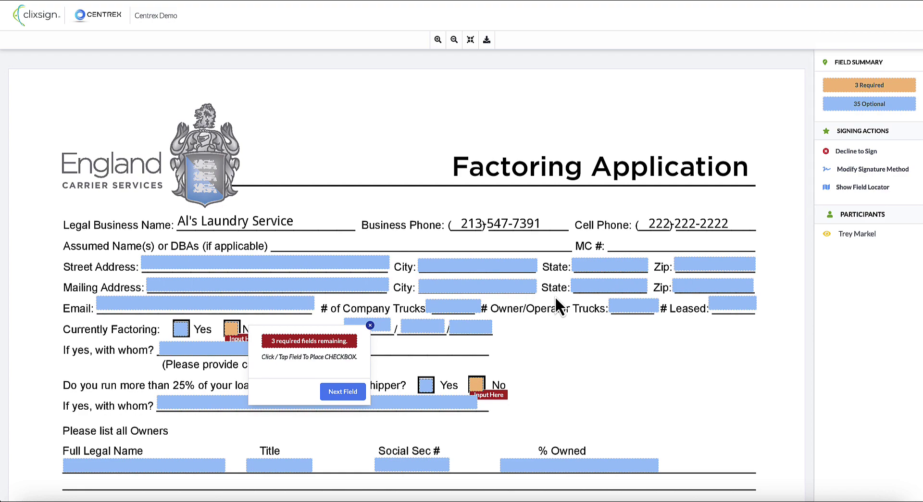
scroll(555, 296, "down", 1)
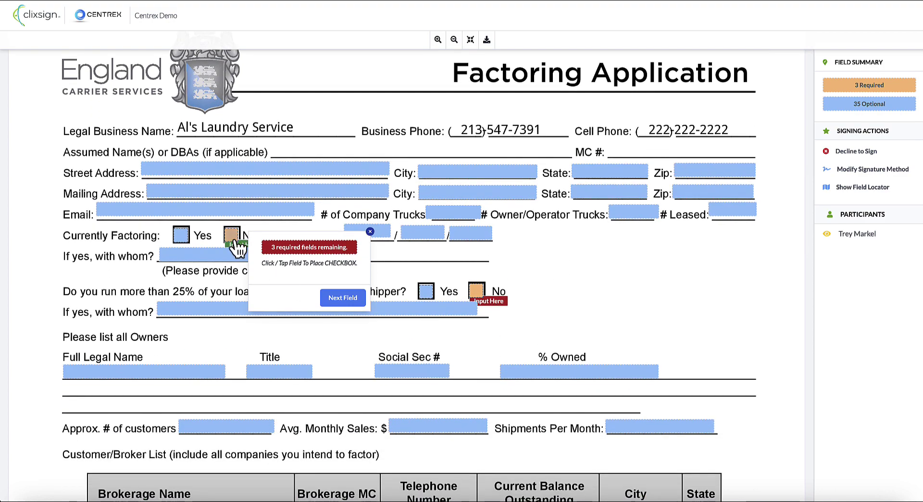
left_click(233, 238)
left_click(477, 252)
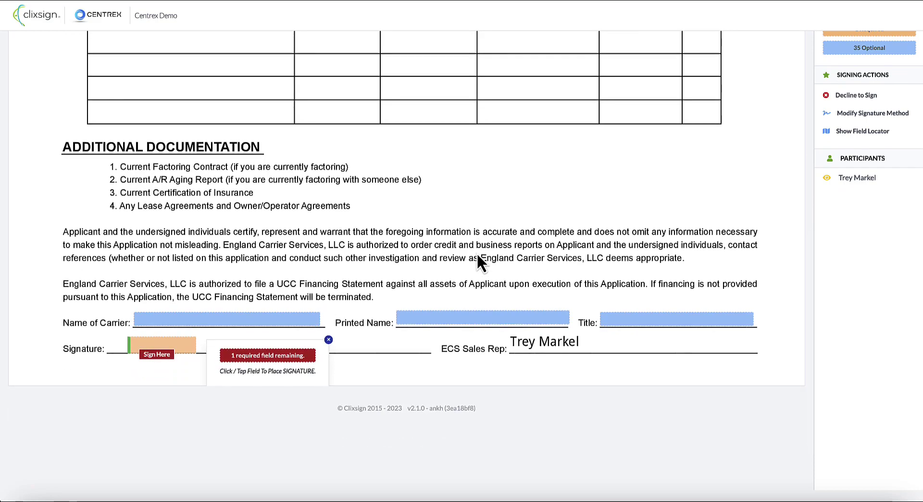
scroll(224, 287, "up", 20)
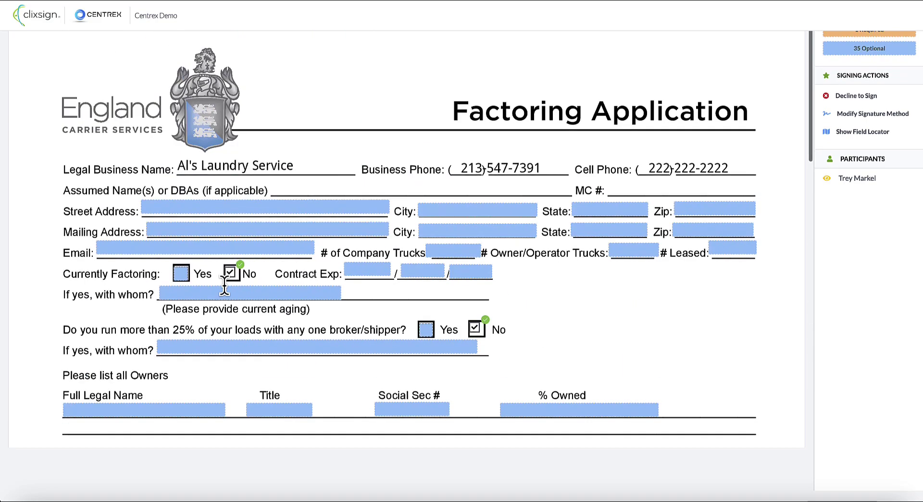
Sign the required Signature field at the end of the application by adopting the first typed signature style
scroll(264, 296, "down", 20)
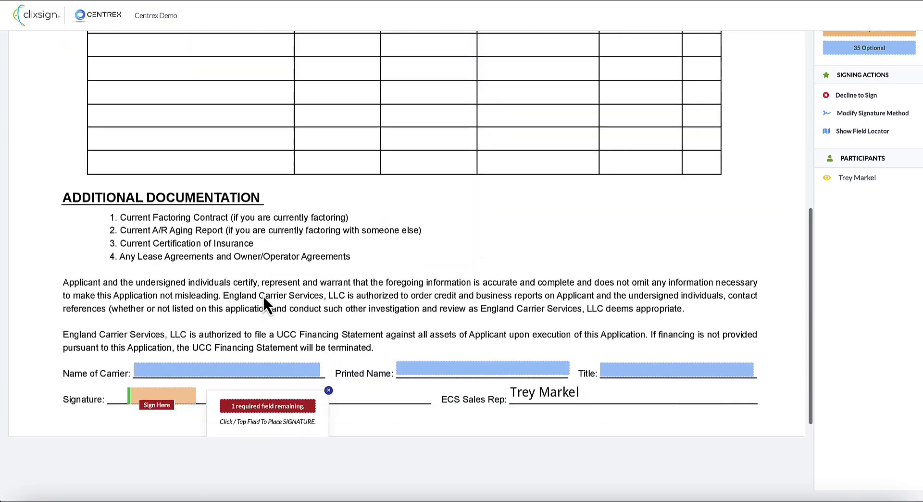
left_click(167, 326)
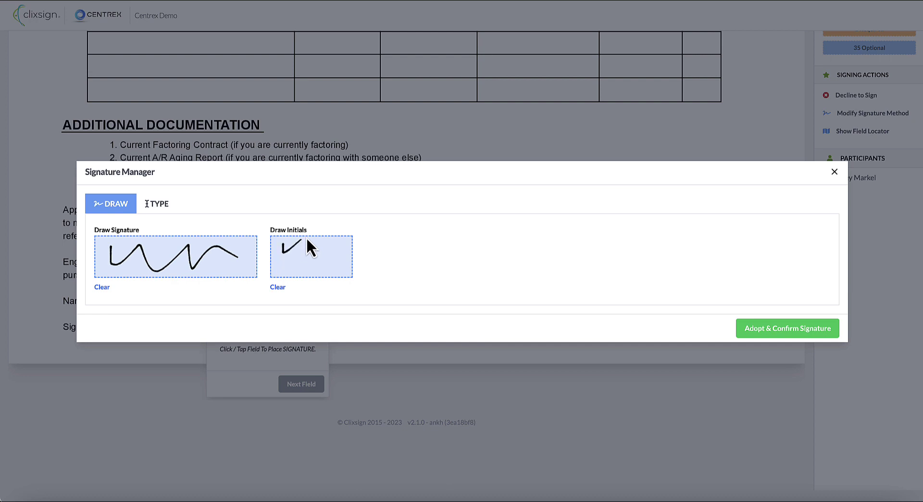
left_click(166, 205)
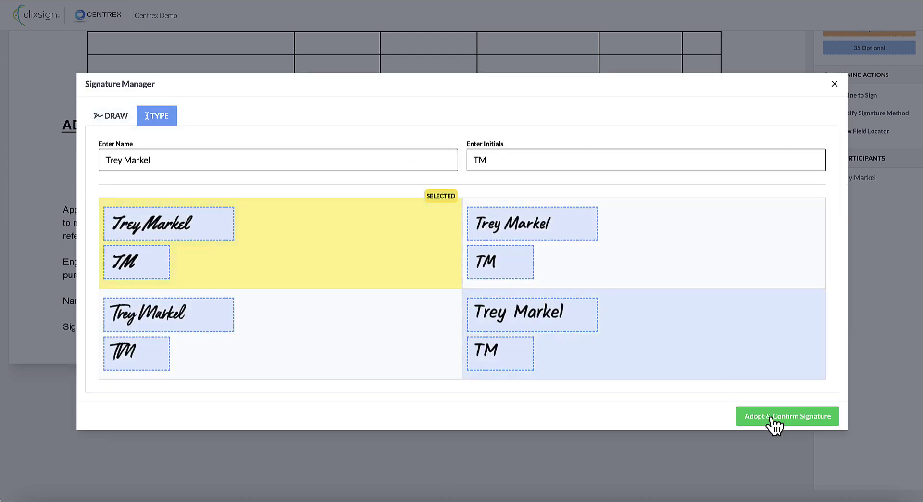
left_click(788, 416)
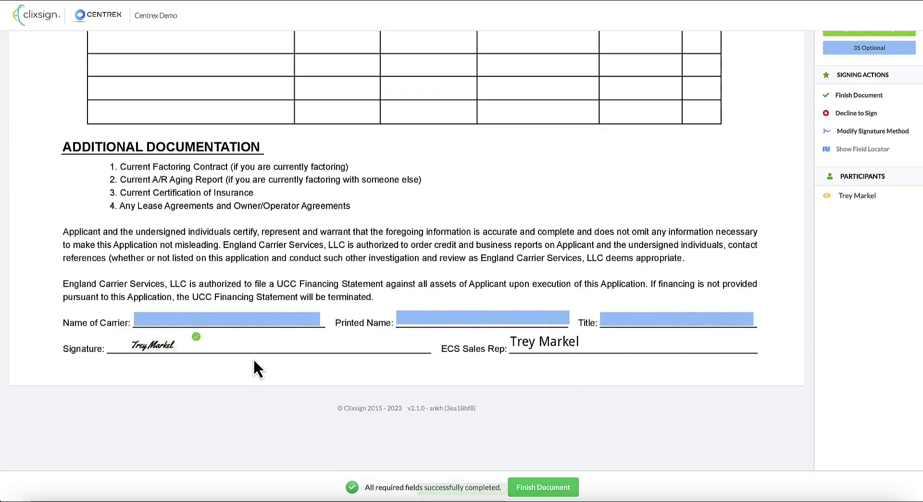
Review the filled-in Factoring Application from its heading to the signature and finish the document
scroll(552, 370, "up", 15)
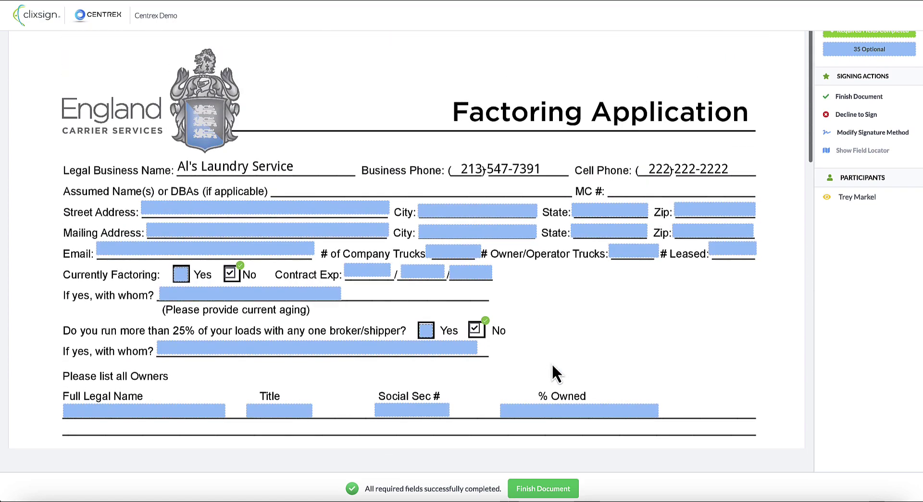
scroll(553, 366, "down", 5)
scroll(552, 365, "down", 8)
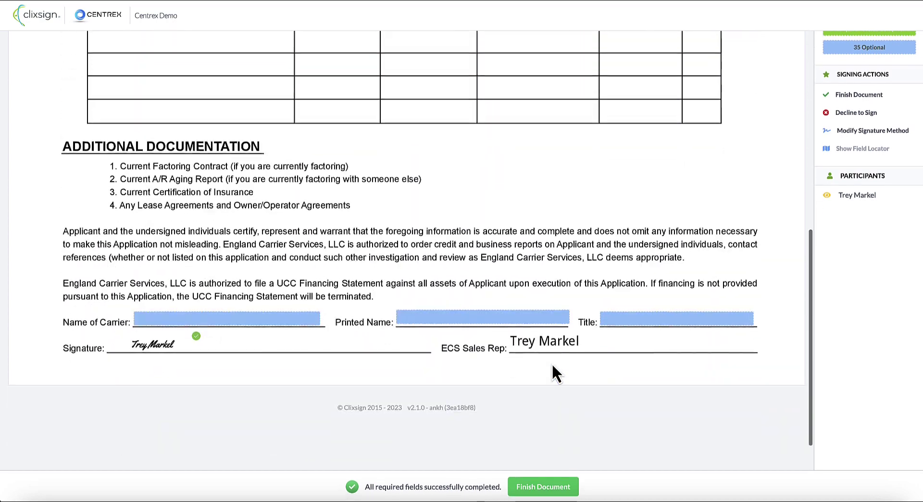
left_click(551, 488)
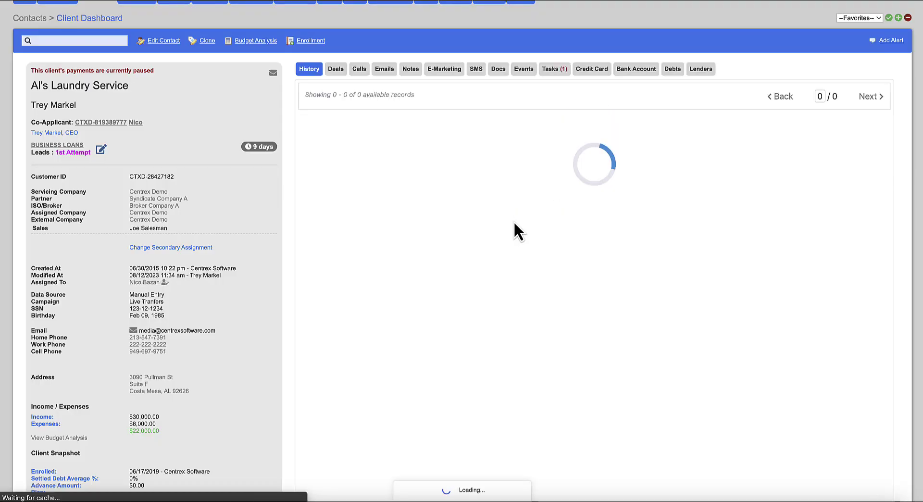
Open the client's Clixsign documents in the CRM and examine the details and signer activity of the newest Application for Factoring
left_click(500, 71)
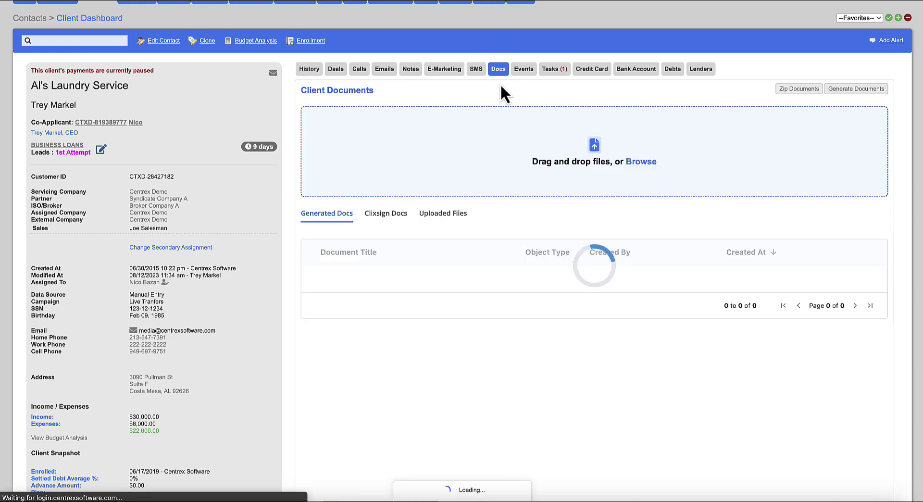
left_click(403, 219)
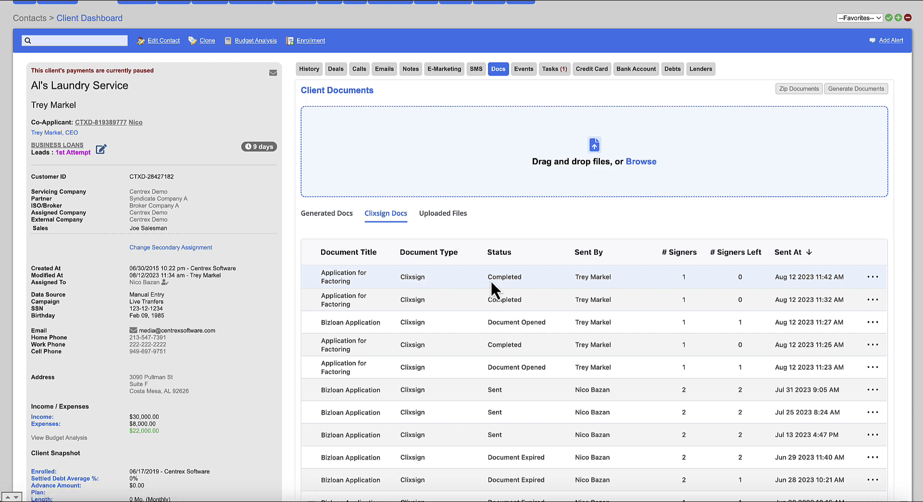
left_click(538, 281)
left_click(878, 279)
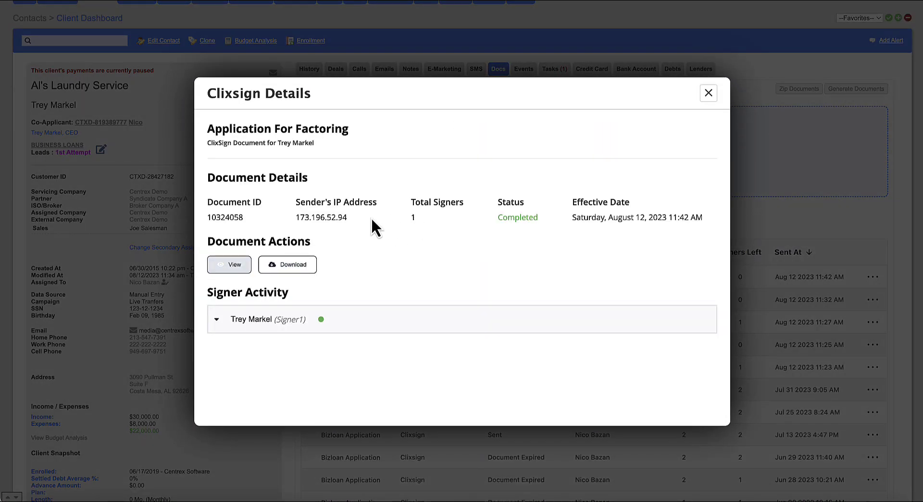
left_click(220, 321)
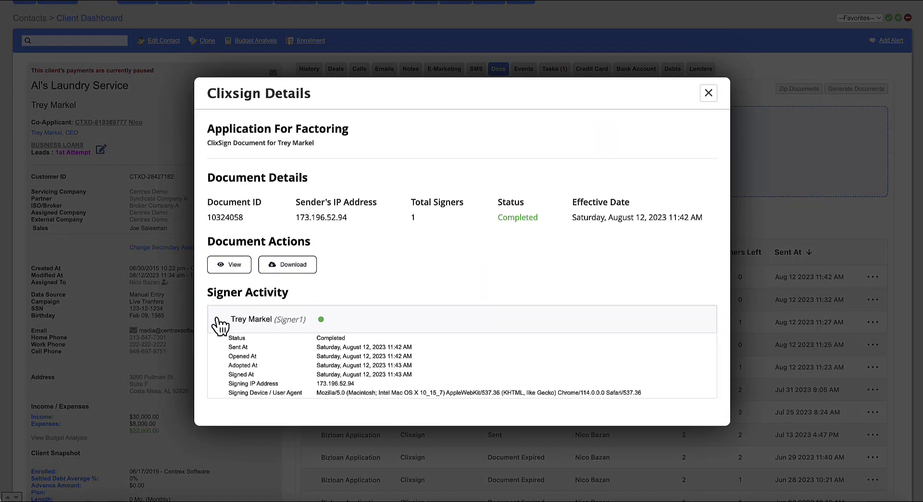
scroll(298, 351, "down", 1)
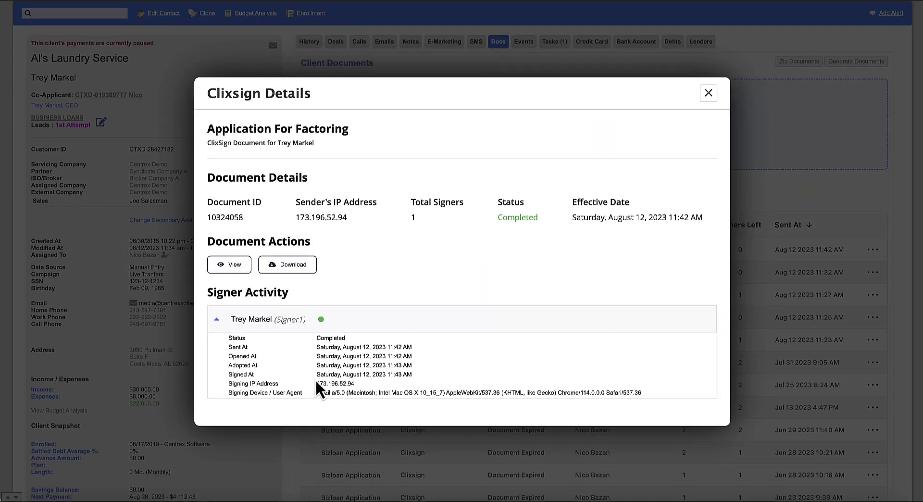
View the signed Application for Factoring and its Clixsign Completion Certificate, and close the document and its details
left_click(239, 270)
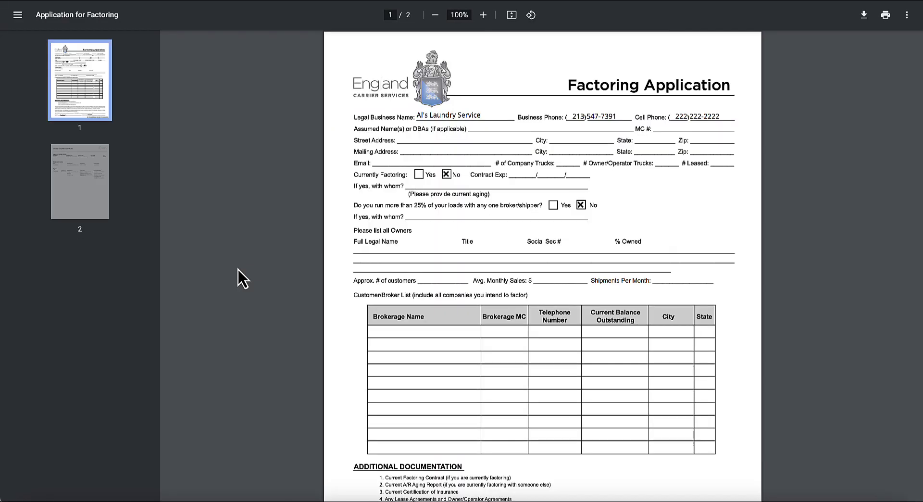
scroll(691, 317, "down", 6)
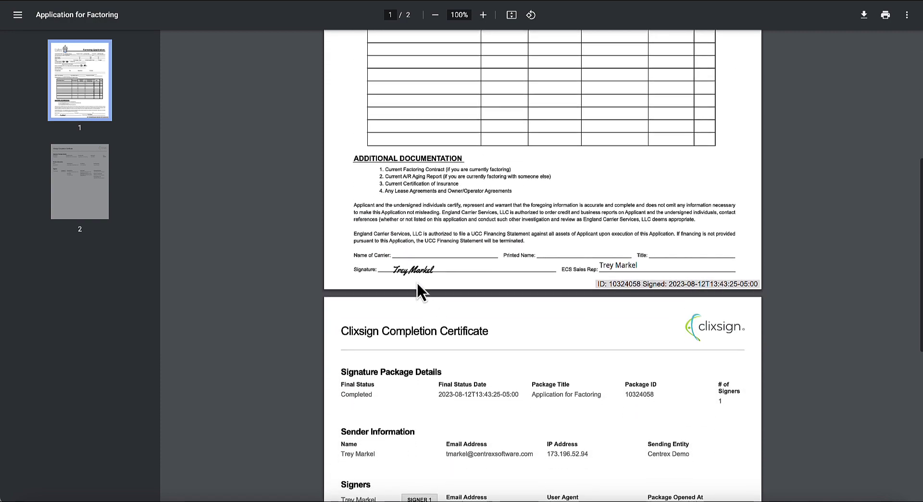
scroll(550, 392, "down", 3)
scroll(549, 392, "down", 1)
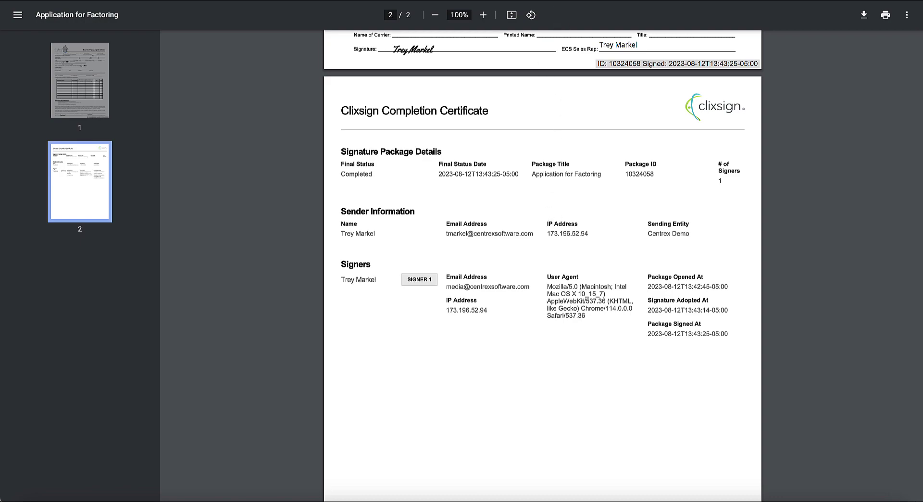
key("ctrl+w")
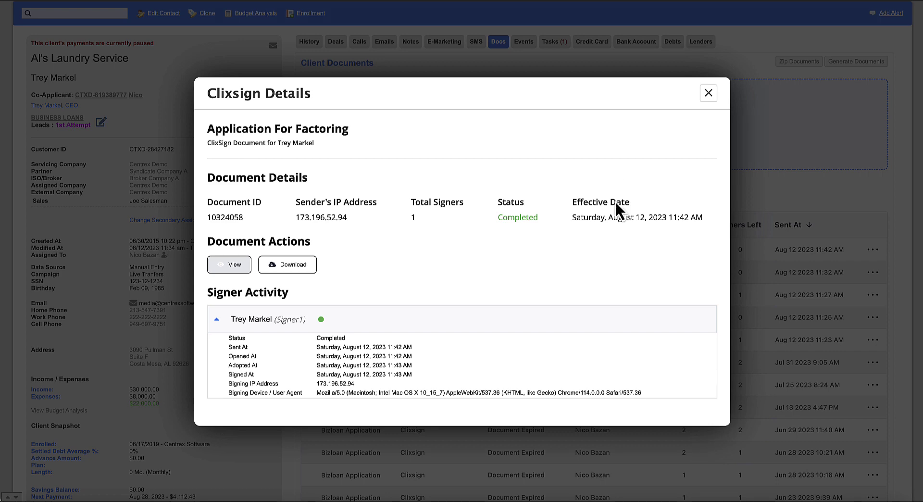
left_click(709, 92)
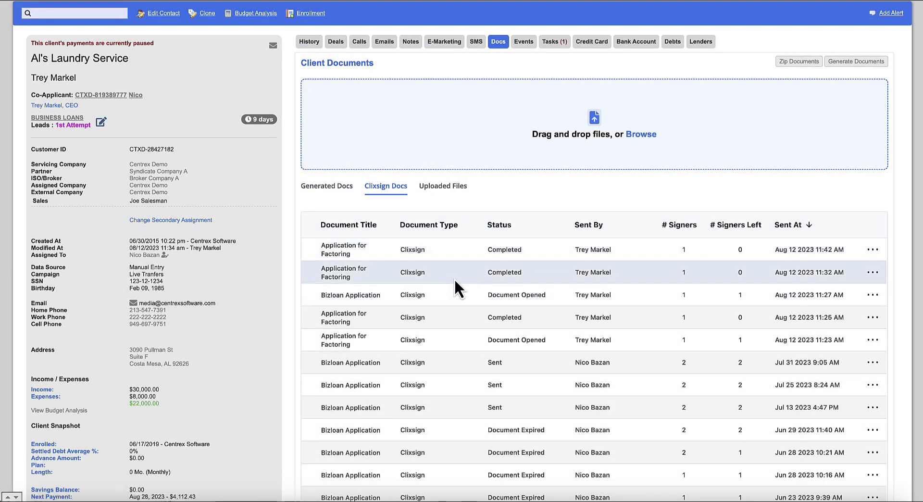
Switch to the Gmail inbox and read through the ClixSign - Document Completed e-mail
scroll(319, 198, "up", 3)
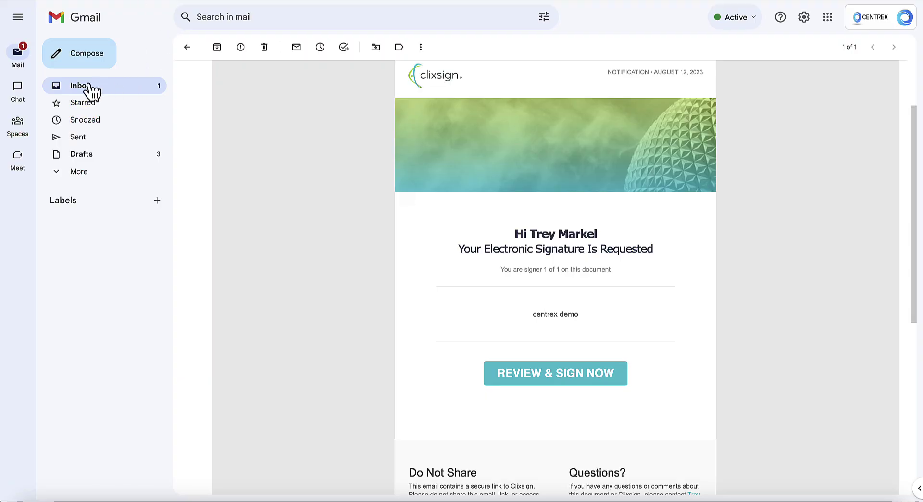
left_click(88, 86)
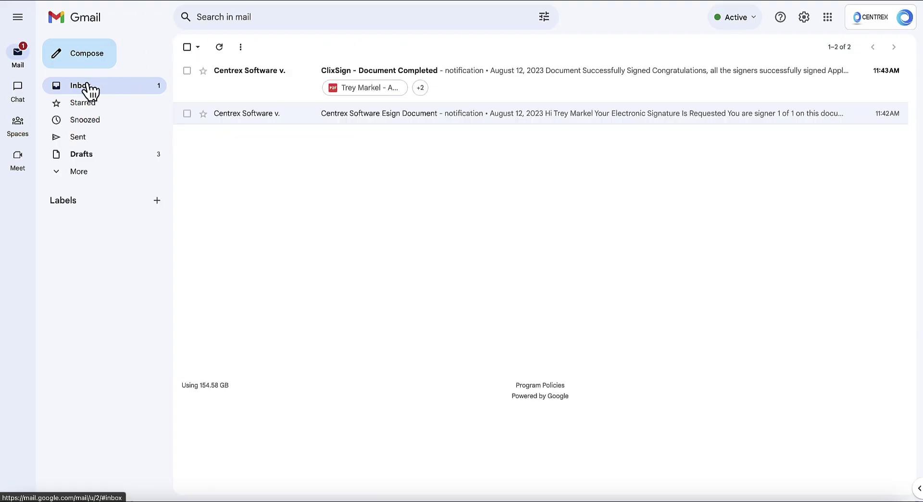
left_click(385, 79)
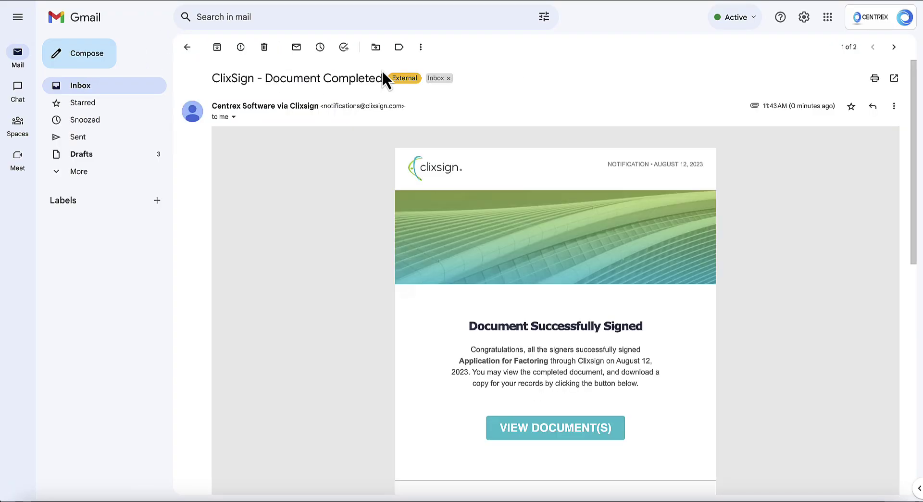
scroll(337, 287, "down", 2)
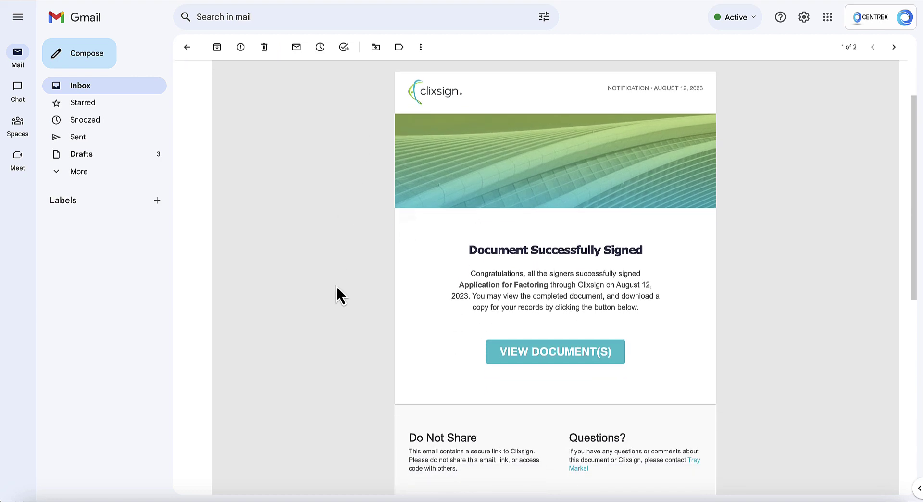
scroll(335, 293, "down", 2)
scroll(360, 277, "down", 5)
scroll(333, 288, "up", 6)
scroll(352, 278, "up", 3)
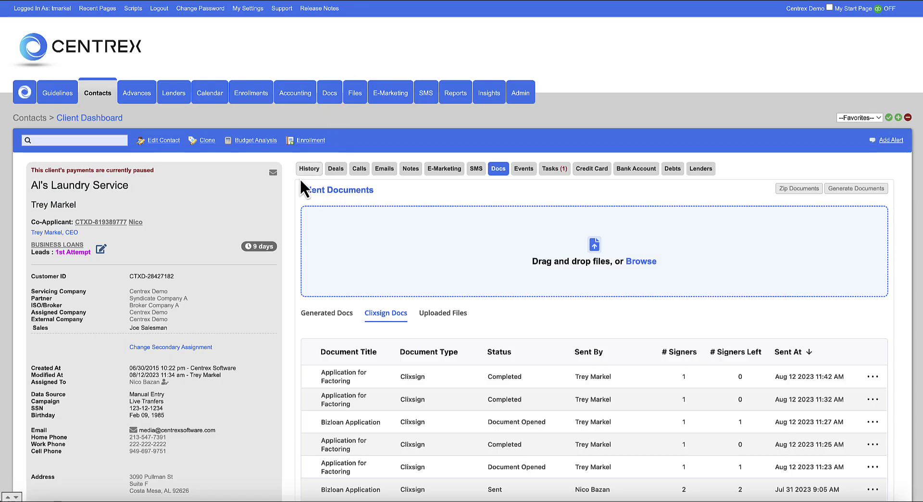
scroll(287, 224, "down", 1)
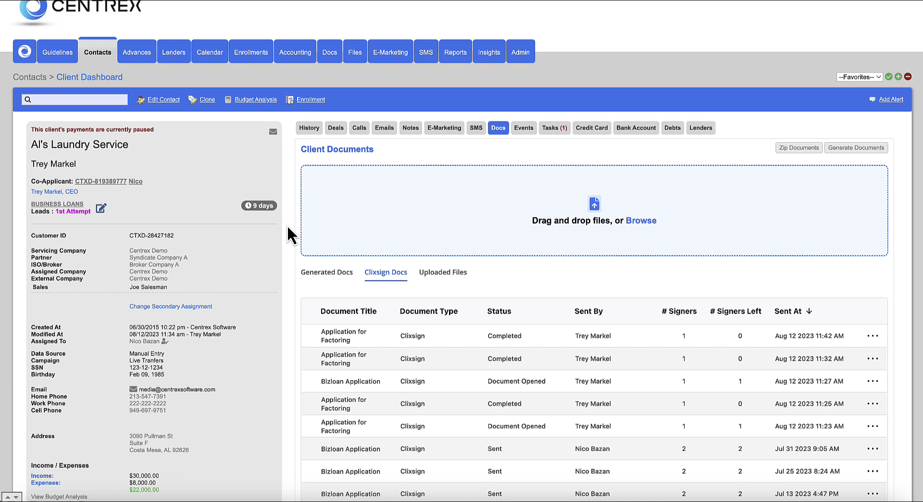
scroll(287, 224, "down", 1)
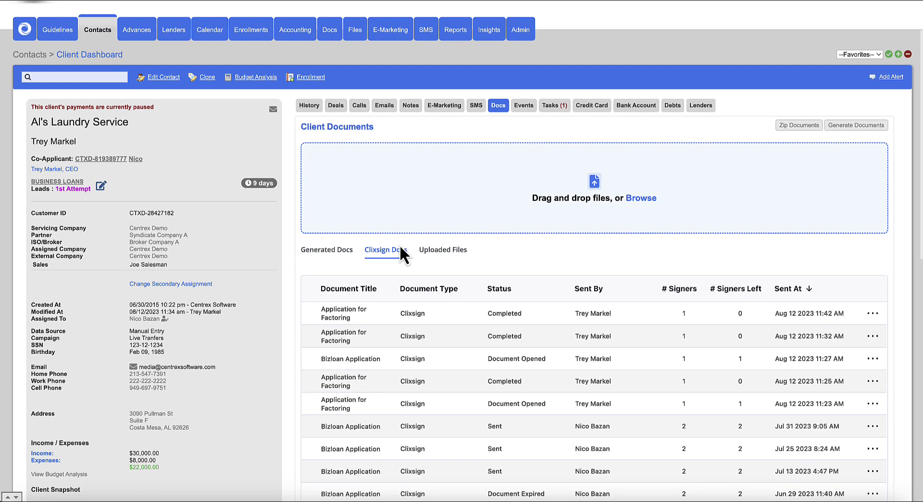
scroll(277, 233, "up", 3)
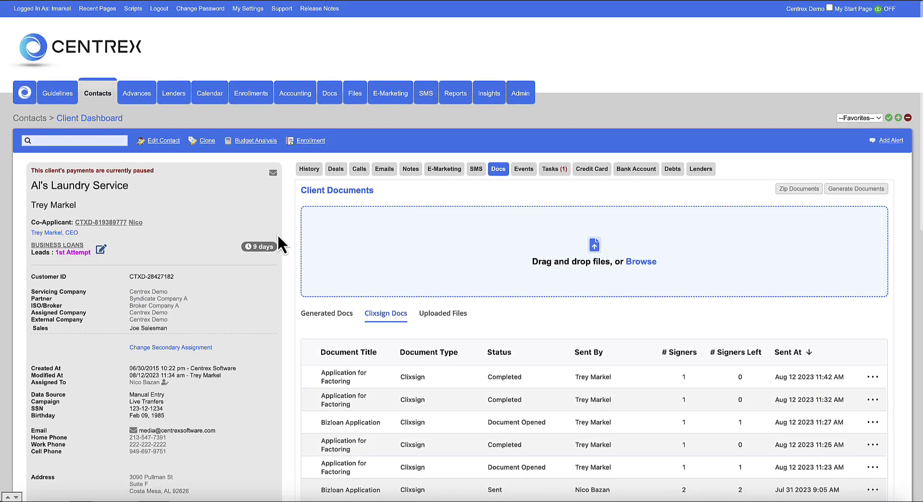